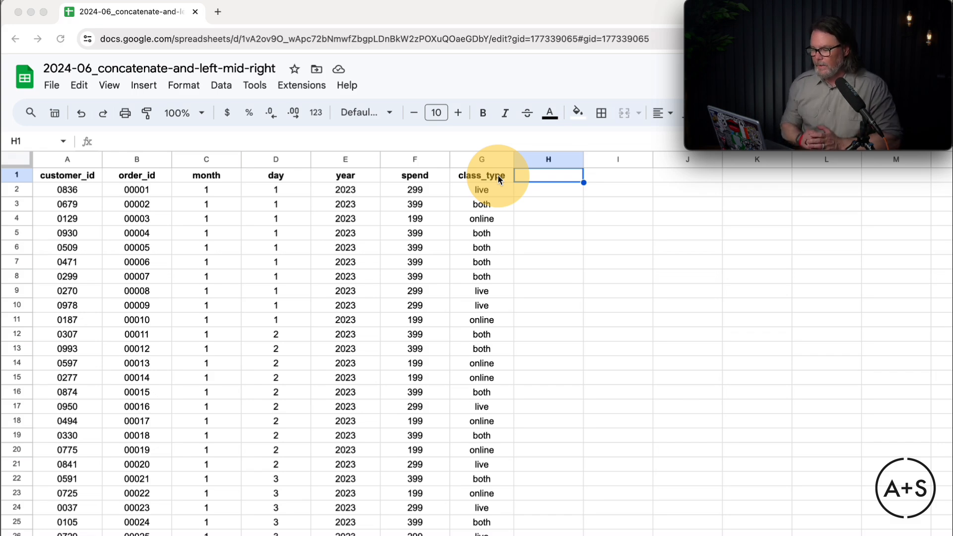
Insert a column before the spend column and enter the header date in F1.
left_click(418, 157)
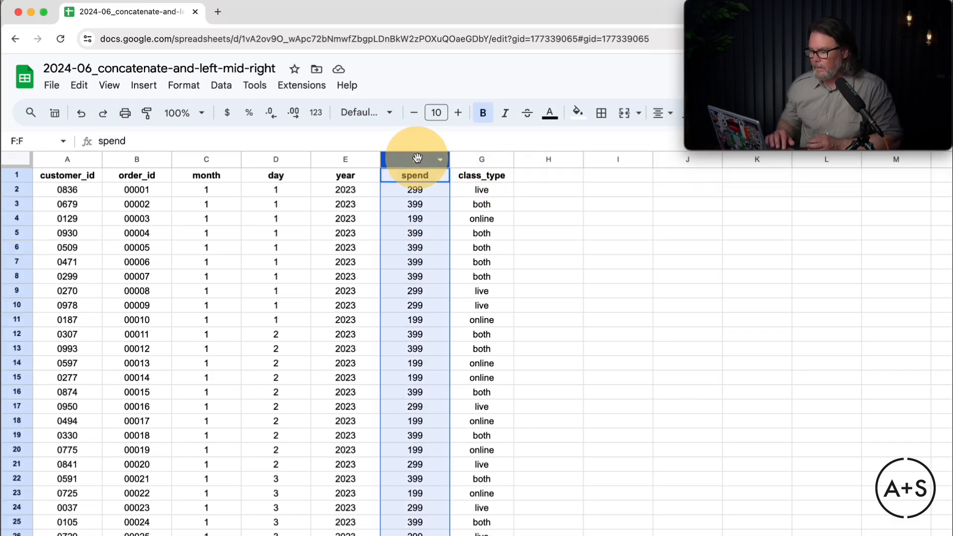
right_click(417, 157)
key("ctrl+shift+f")
left_click(461, 177)
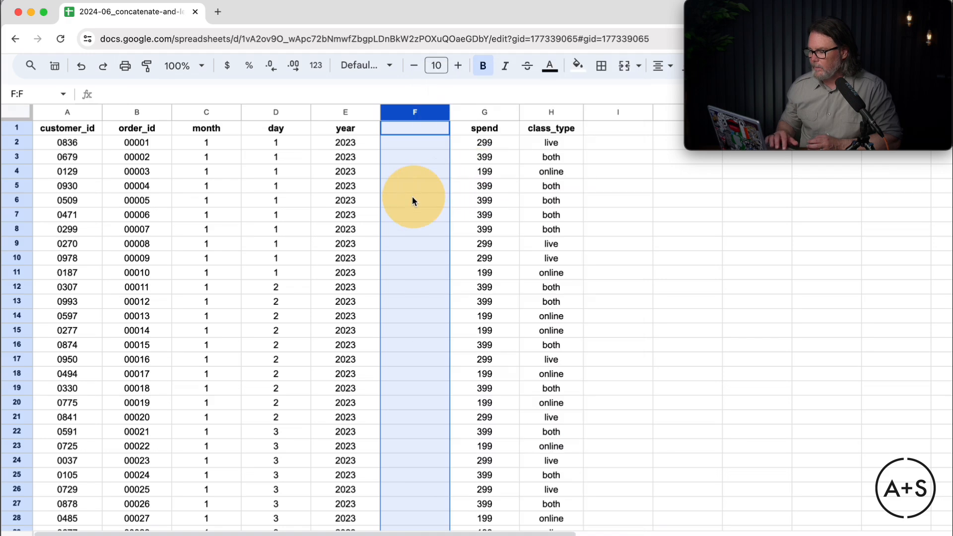
key("ctrl+shift+f")
left_click(412, 176)
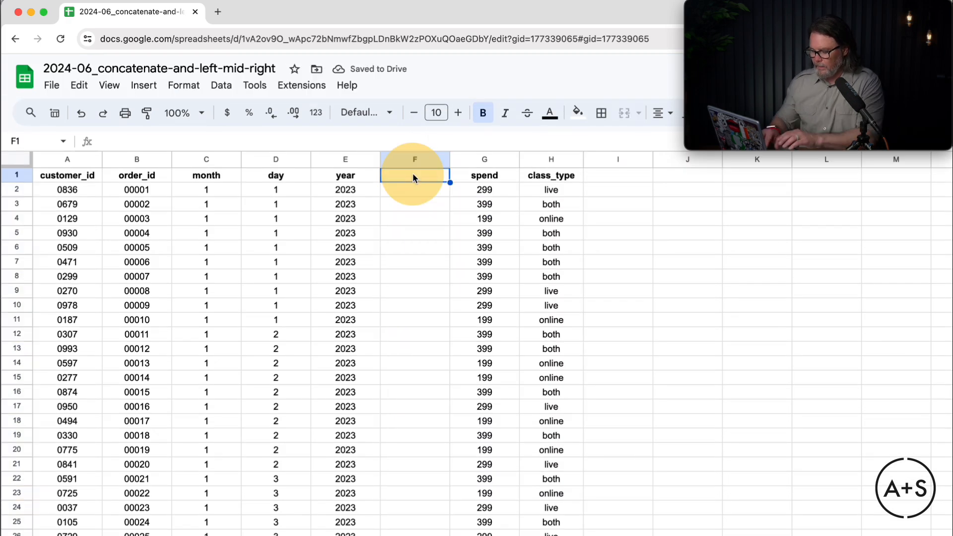
type("date")
key("Return")
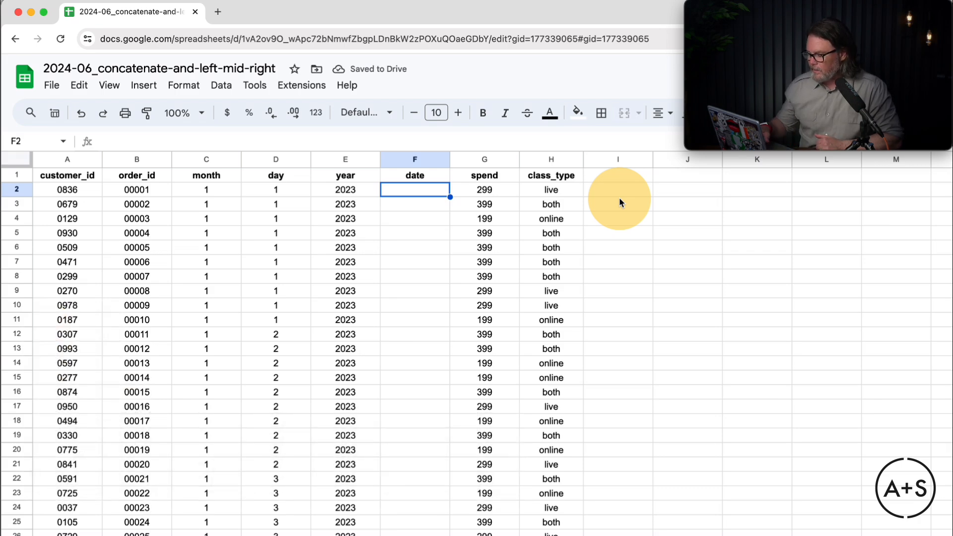
Enter =CONCATENATE(E2,C2,D2) in F2 to join year, month and day, and decline the suggested autofill.
type("=")
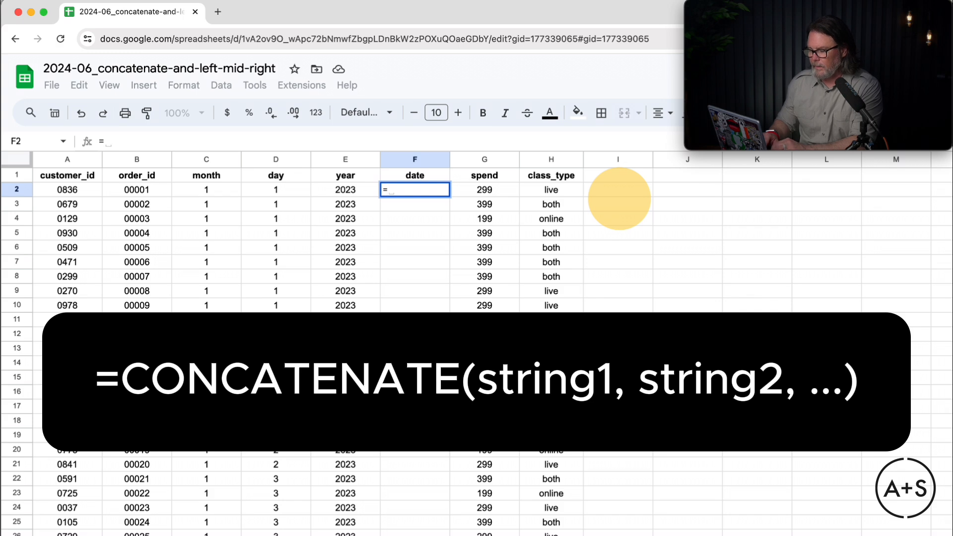
type("co")
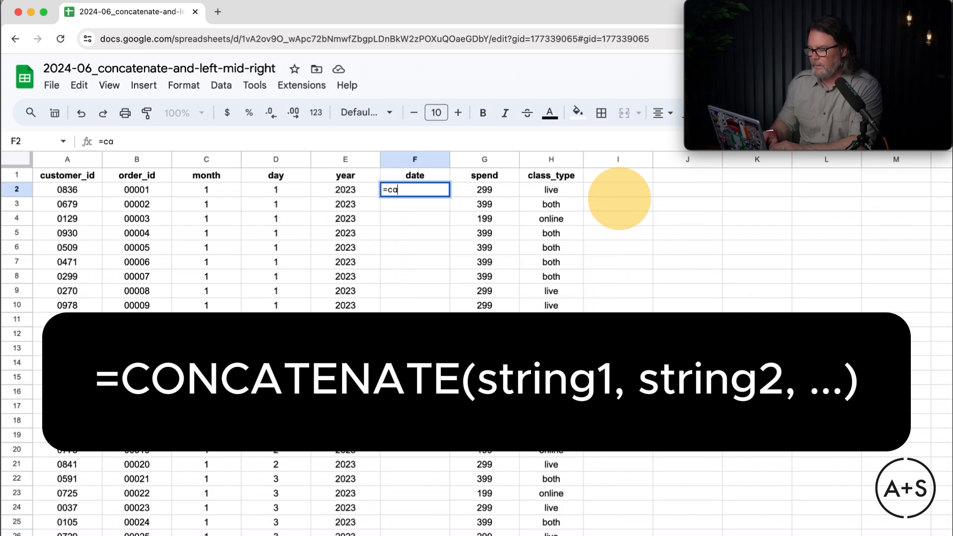
type("nc")
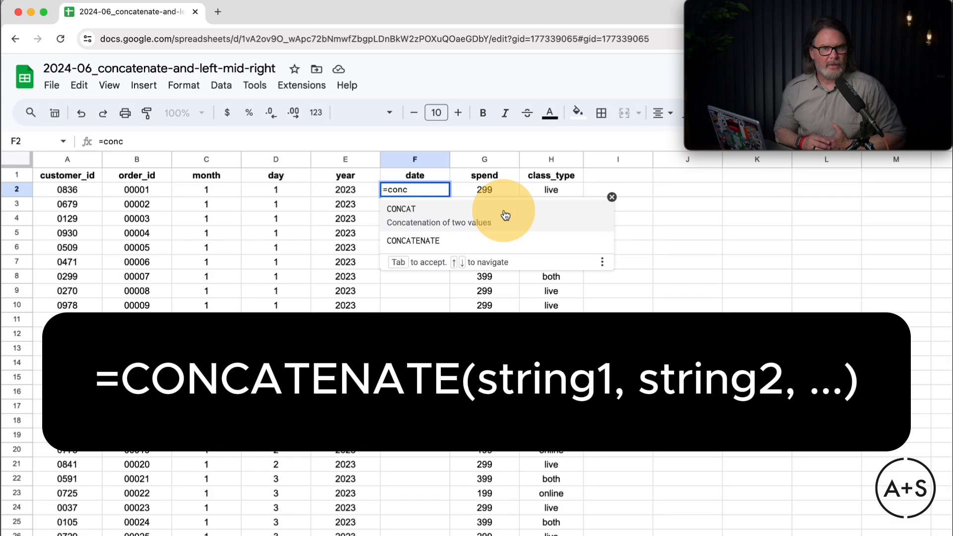
left_click(440, 240)
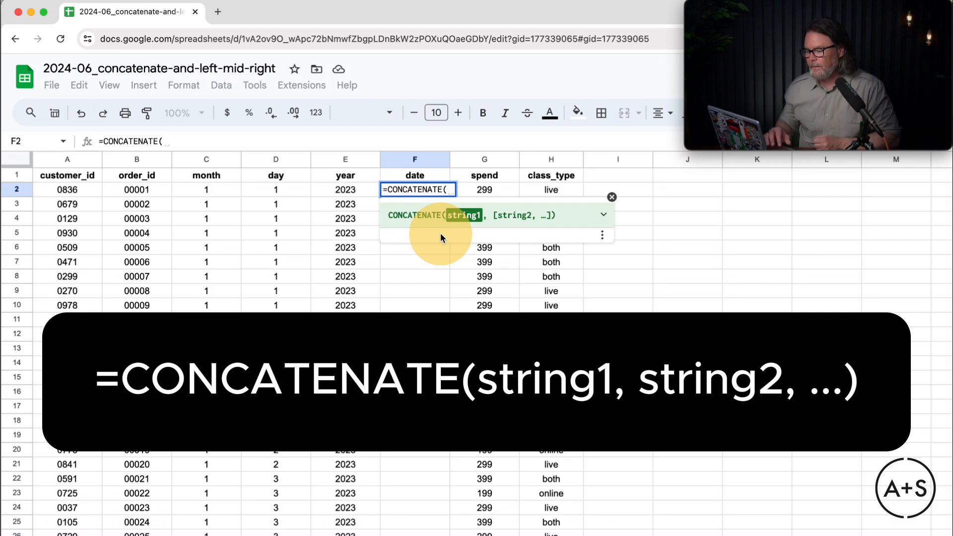
left_click(346, 191)
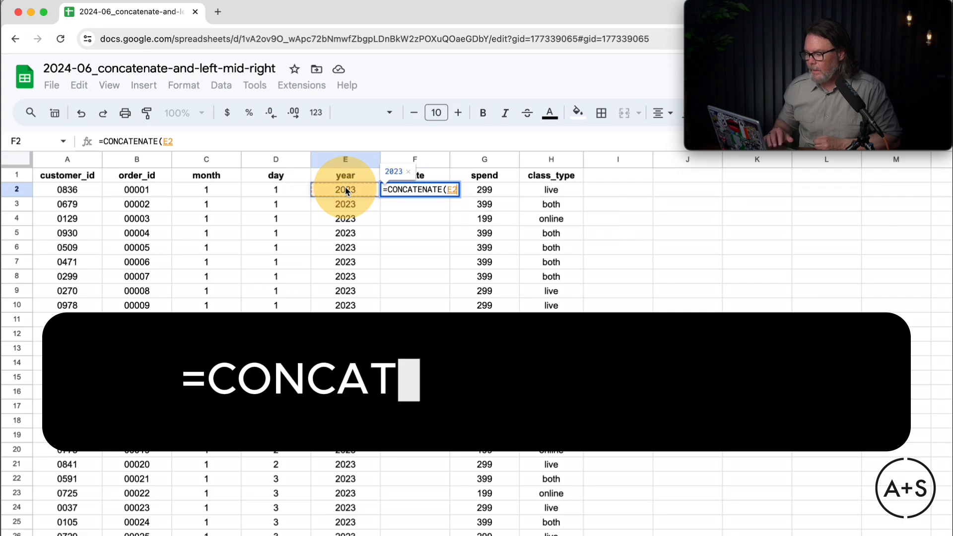
type(",")
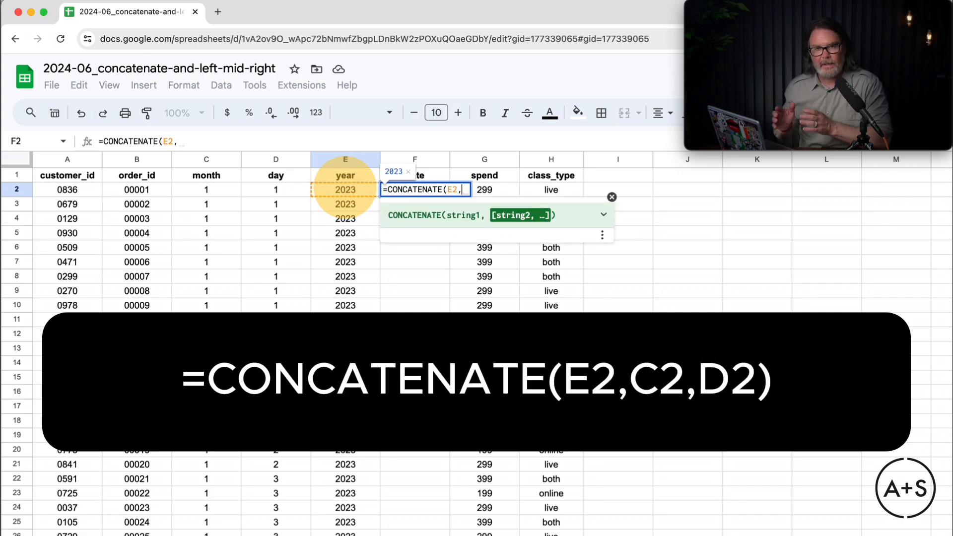
left_click(219, 191)
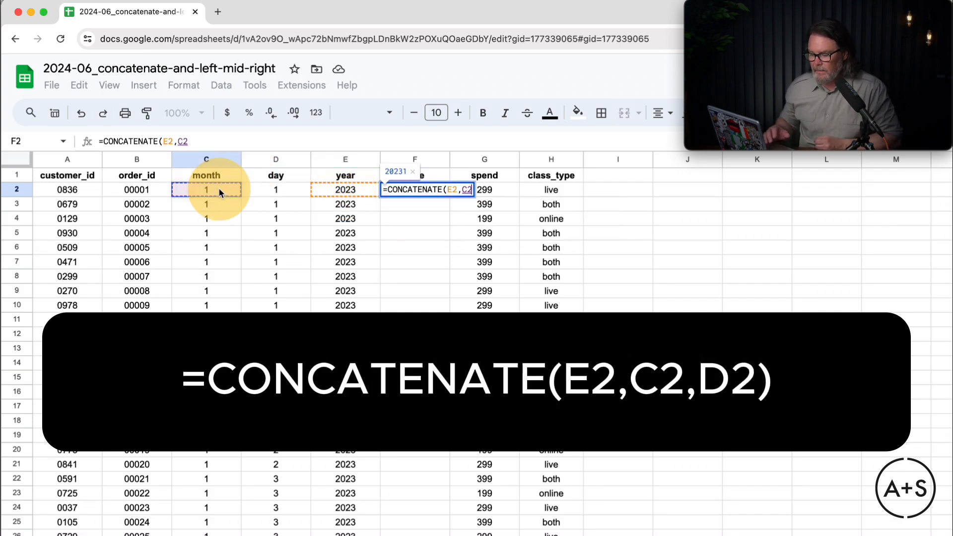
type(",")
left_click(264, 190)
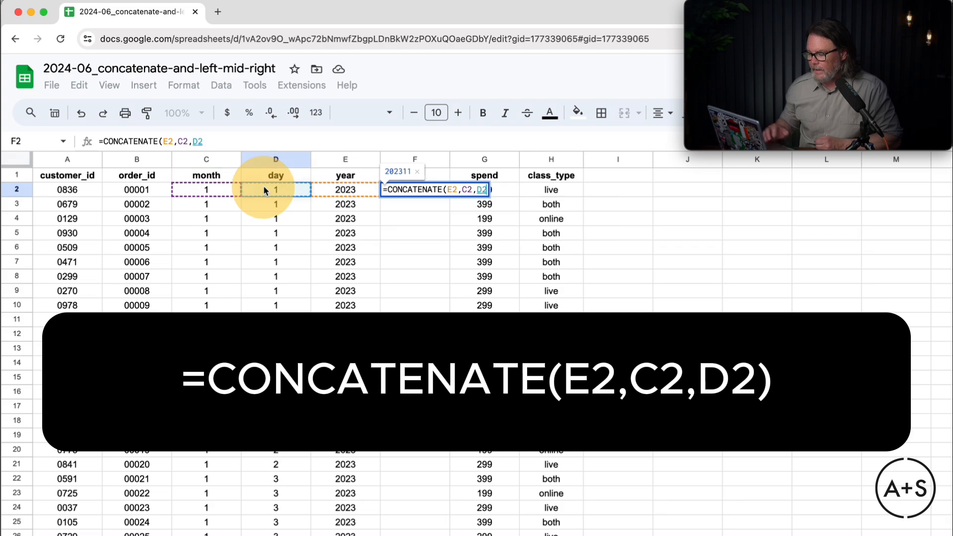
key("Return")
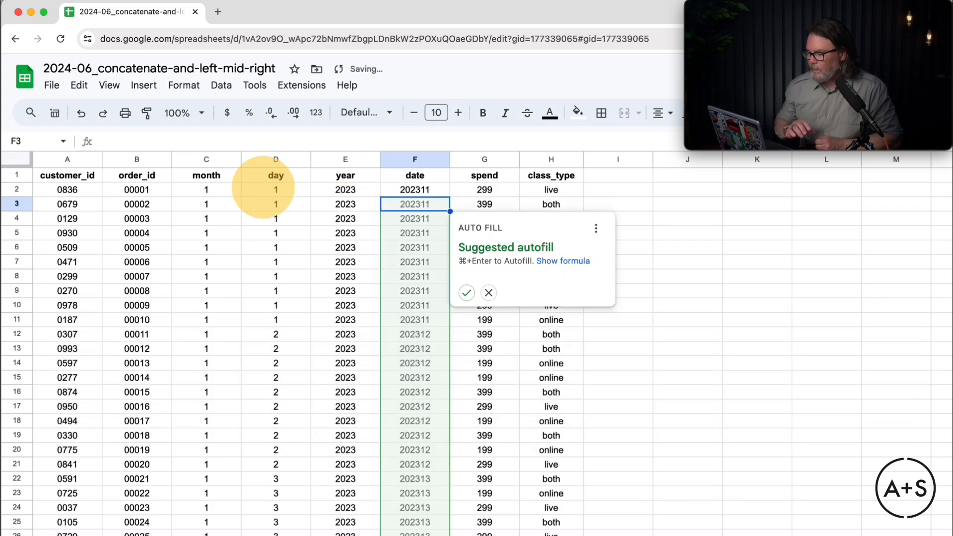
left_click(488, 292)
left_click(421, 202)
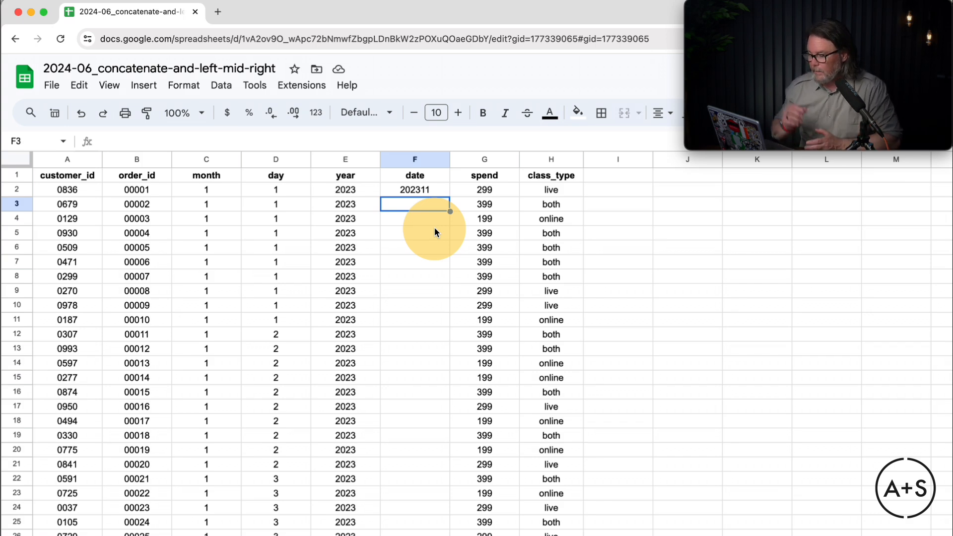
Replace the formula in F2 with =CONCATENATE(E2,"-",C2,"-",D2) to separate year, month and day with hyphens.
key("Up")
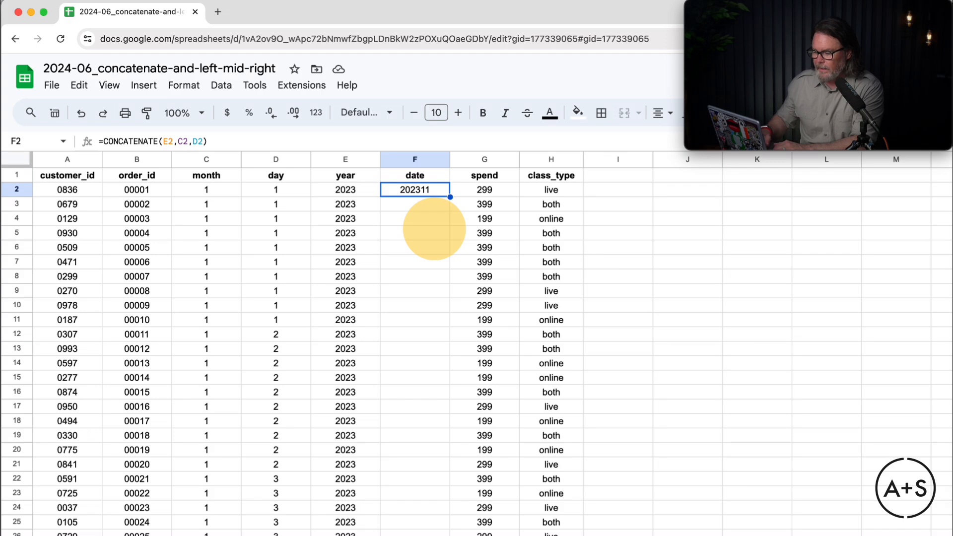
type("=conc")
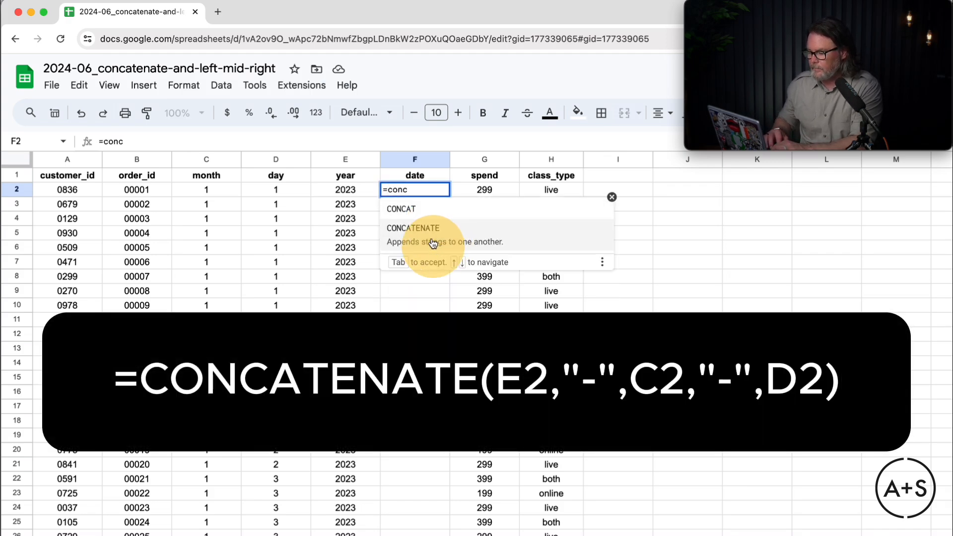
left_click(429, 232)
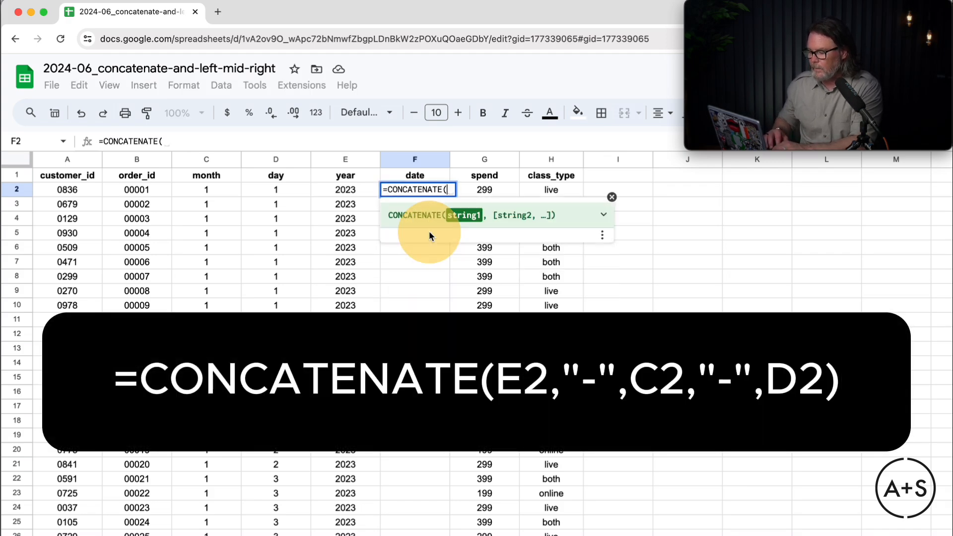
left_click(346, 190)
type(",")
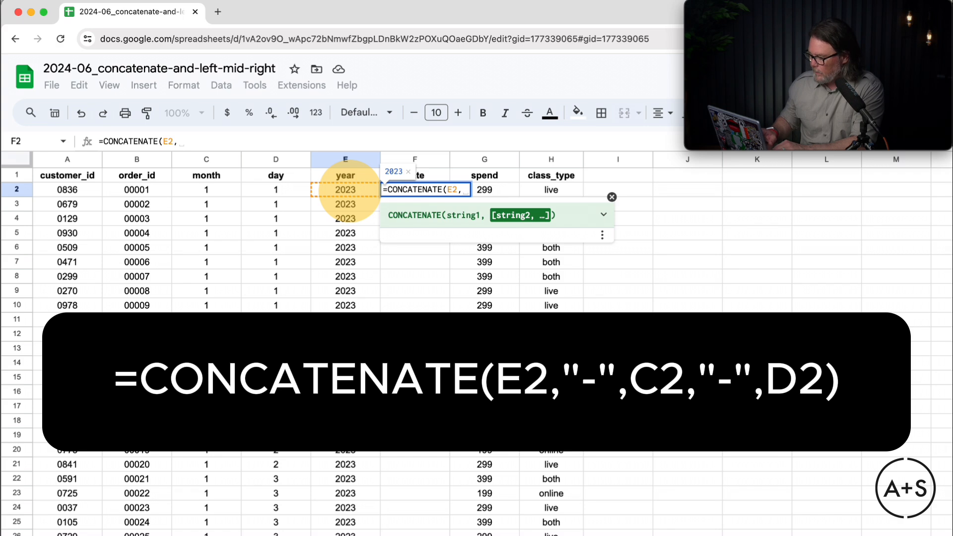
type("\"")
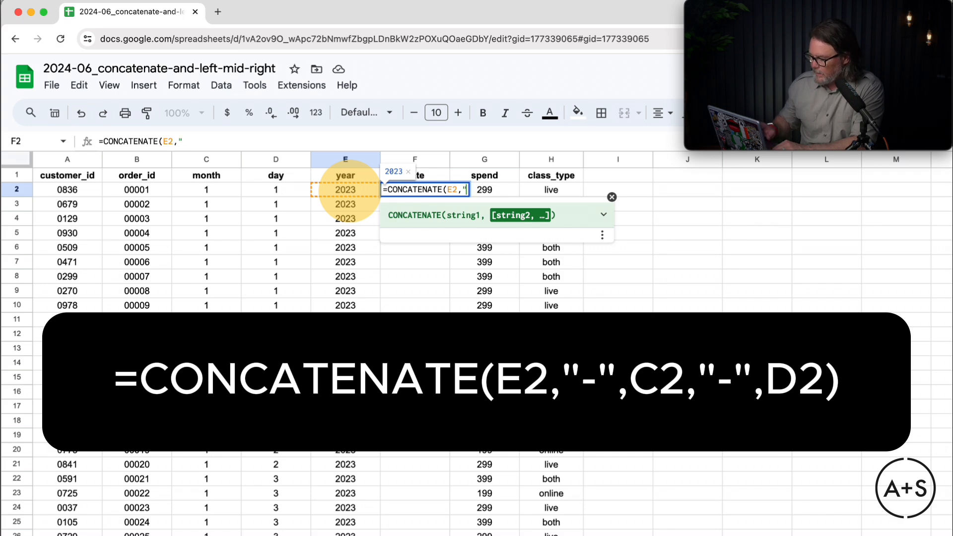
type("-\"")
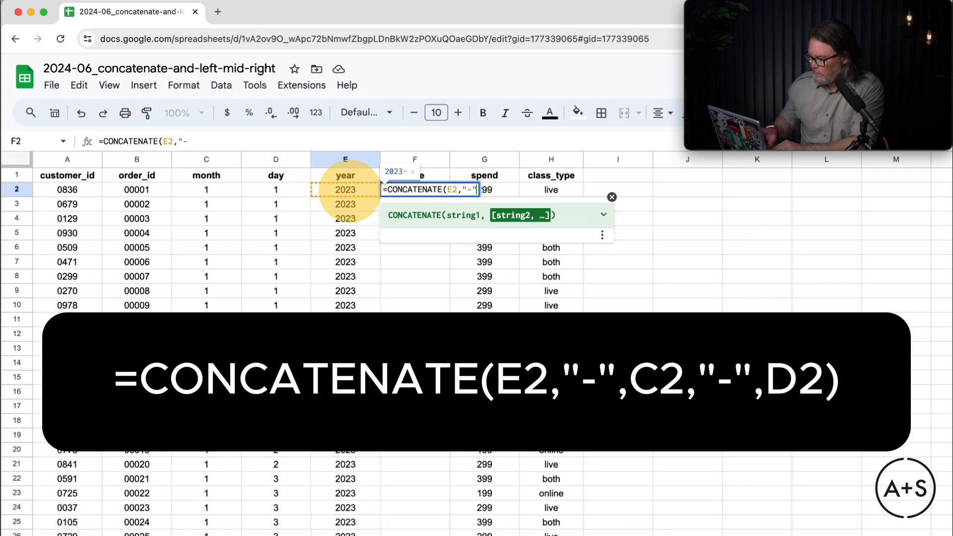
type(",")
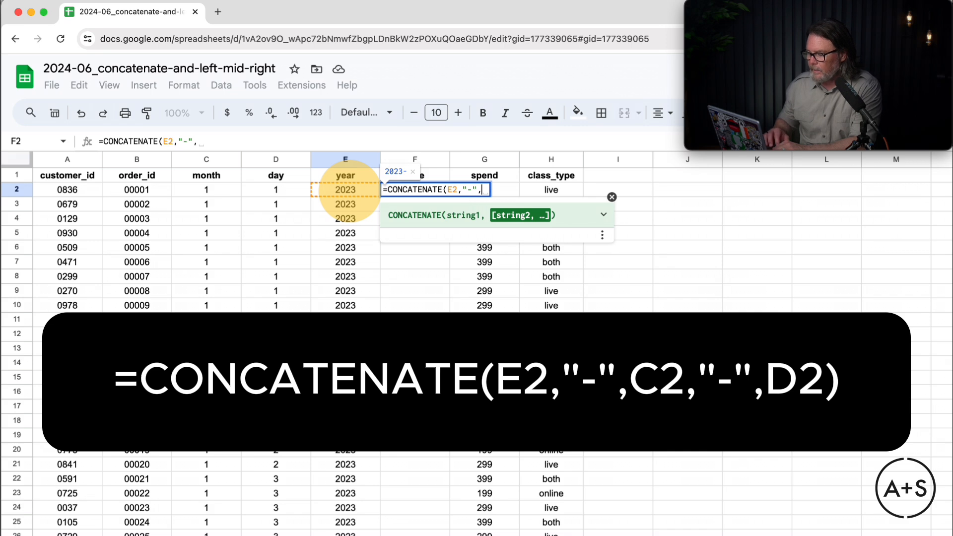
left_click(220, 189)
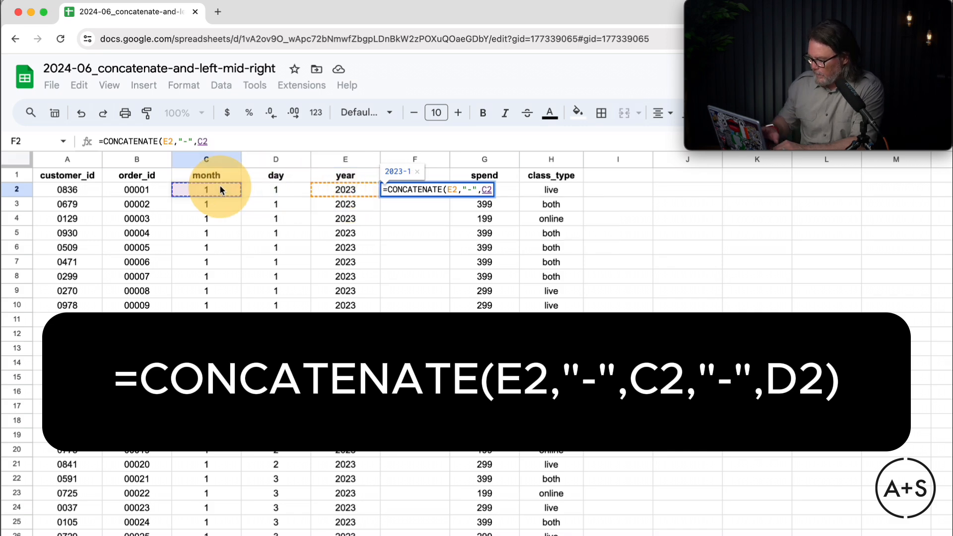
type(",\"-")
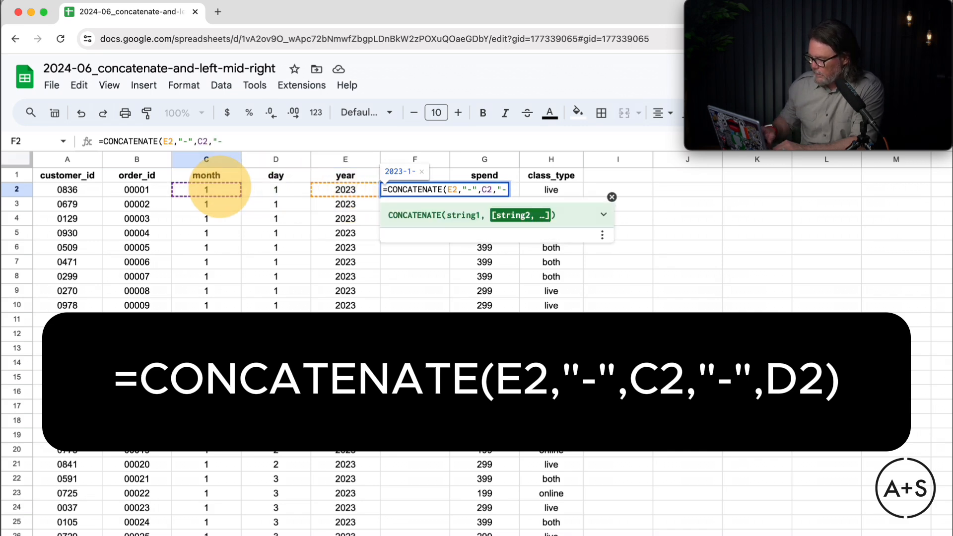
type("\"-")
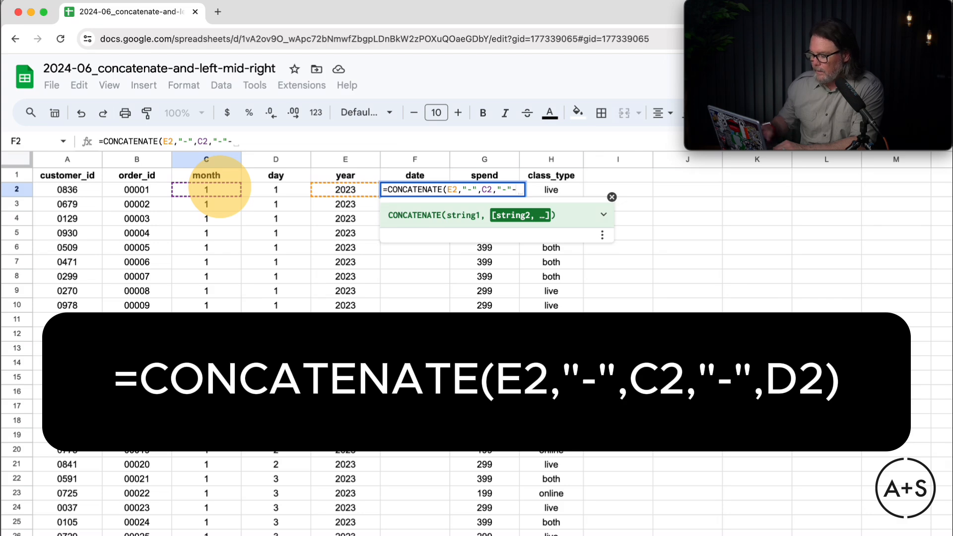
key("BackSpace")
type(",")
left_click(274, 191)
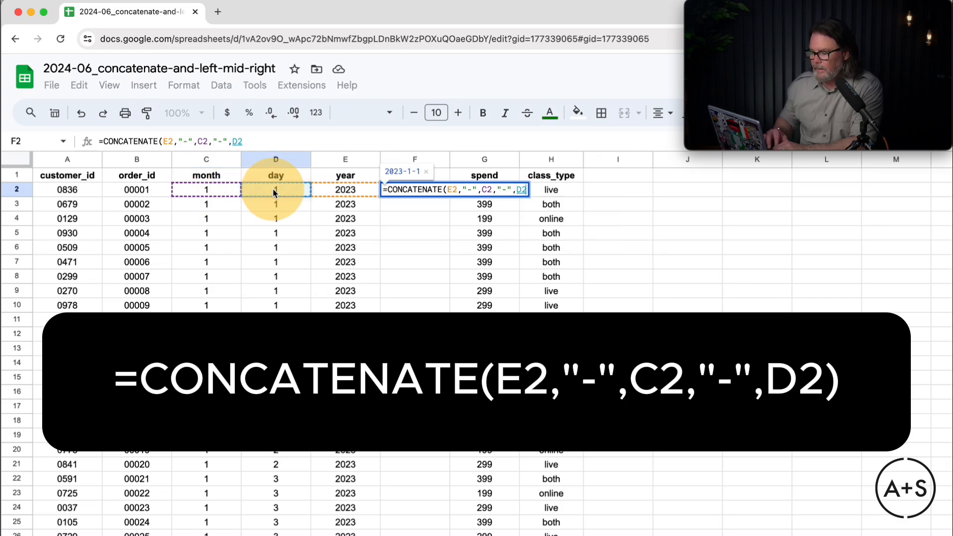
key("Return")
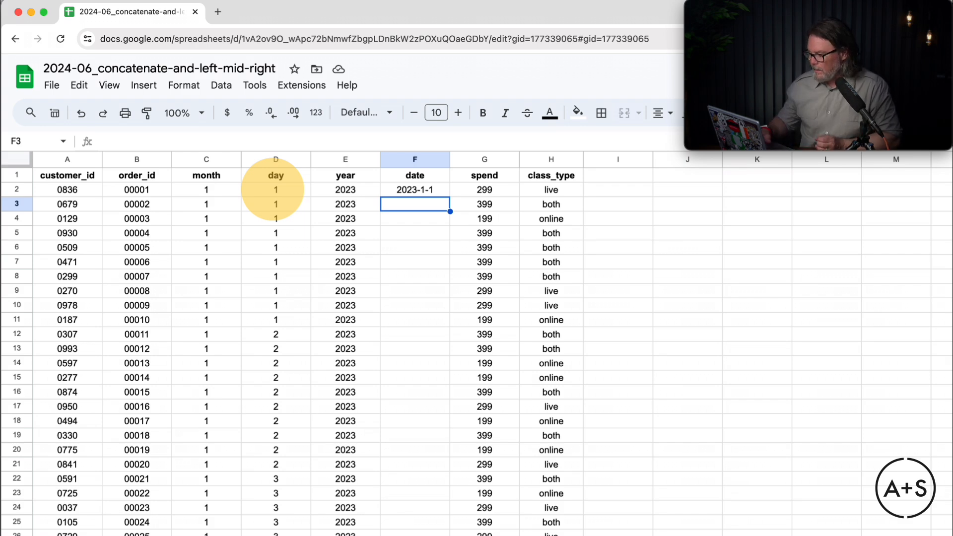
Enter =E3 & "-" & C3 & "-" & D3 in F3 to join year, month and day with hyphens using ampersands.
type("=")
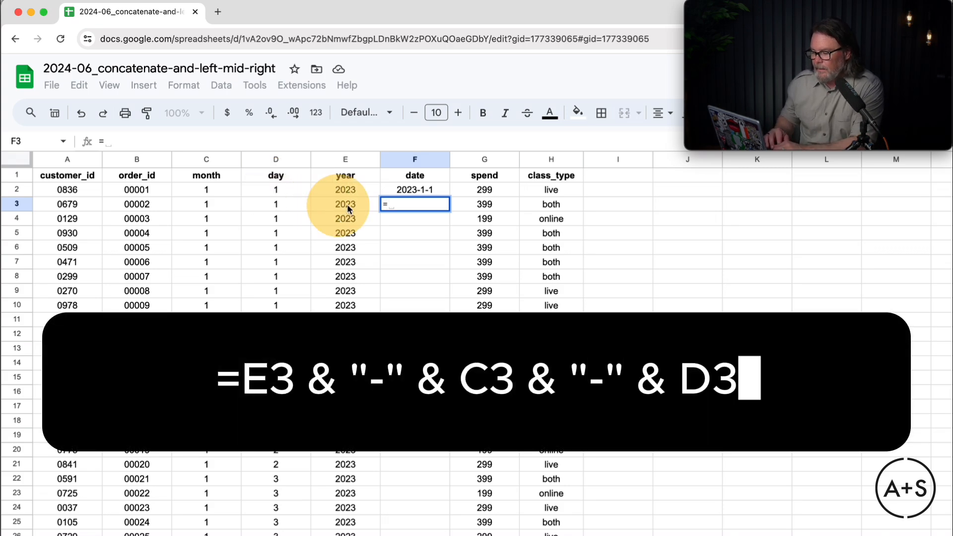
left_click(347, 204)
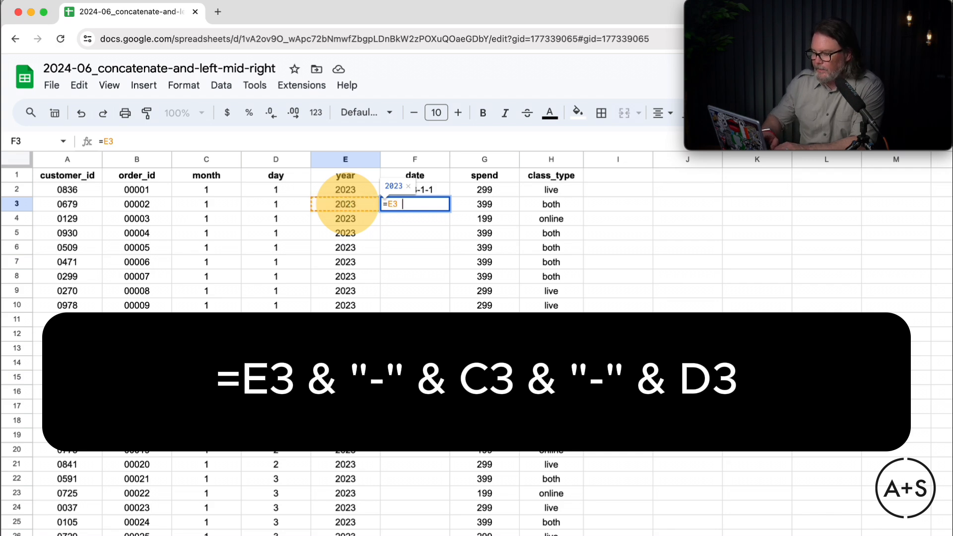
type("&")
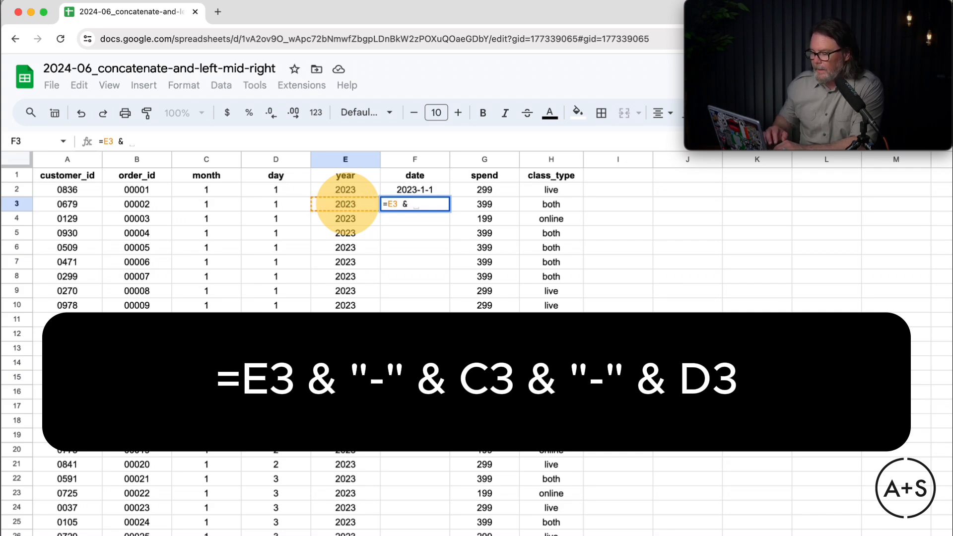
type(" \"-\"")
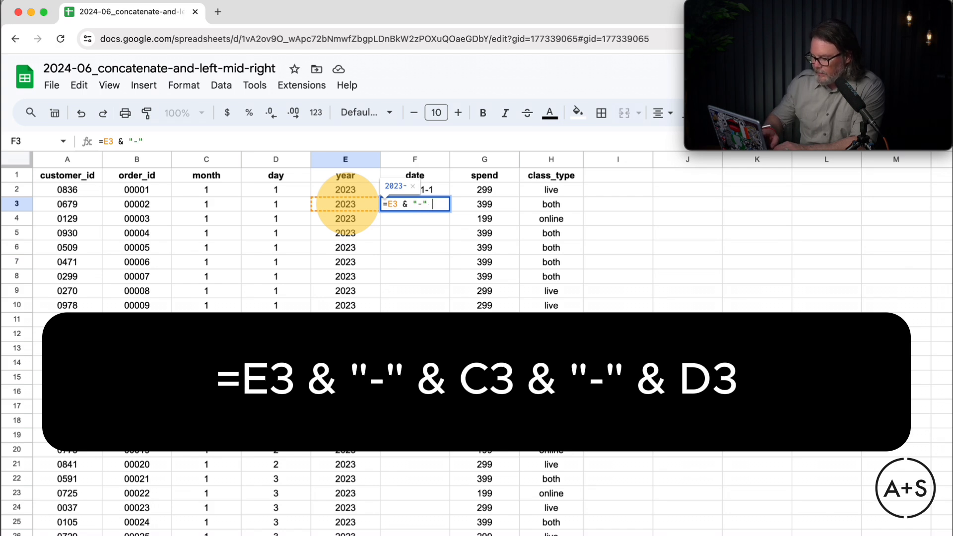
type(" &")
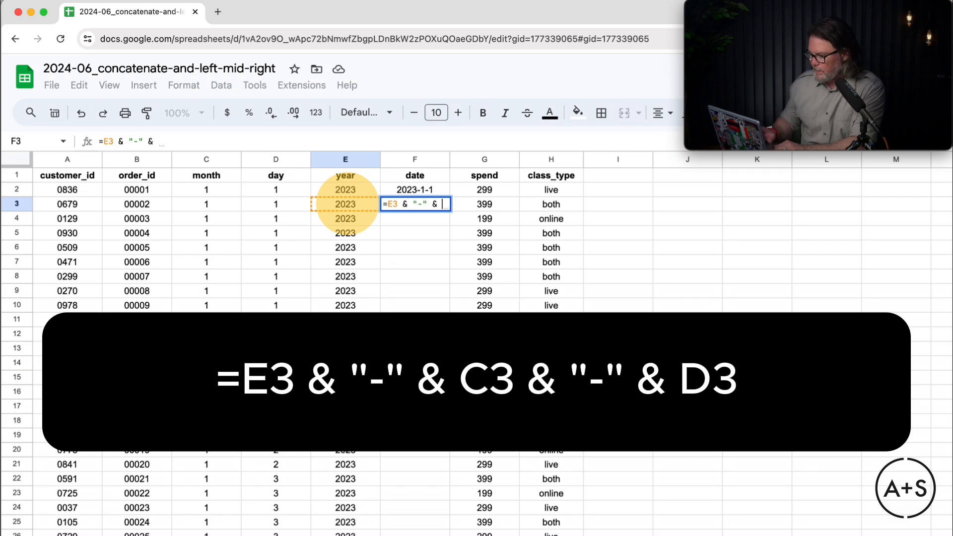
left_click(218, 202)
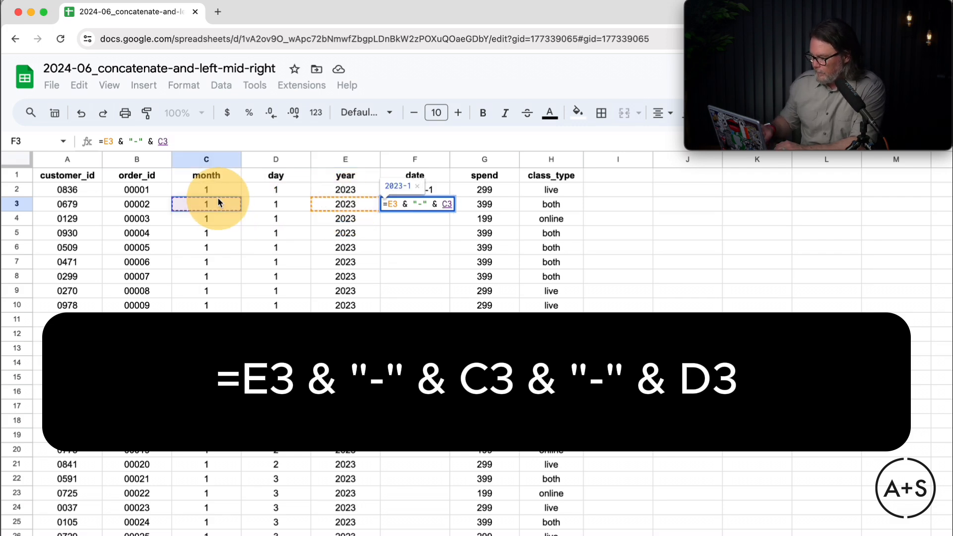
type("& ")
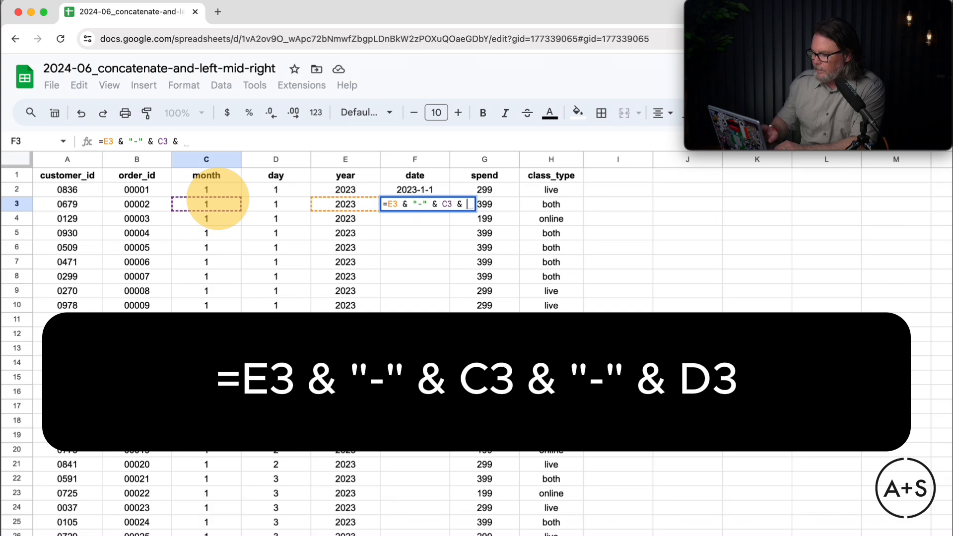
type("\"-\"")
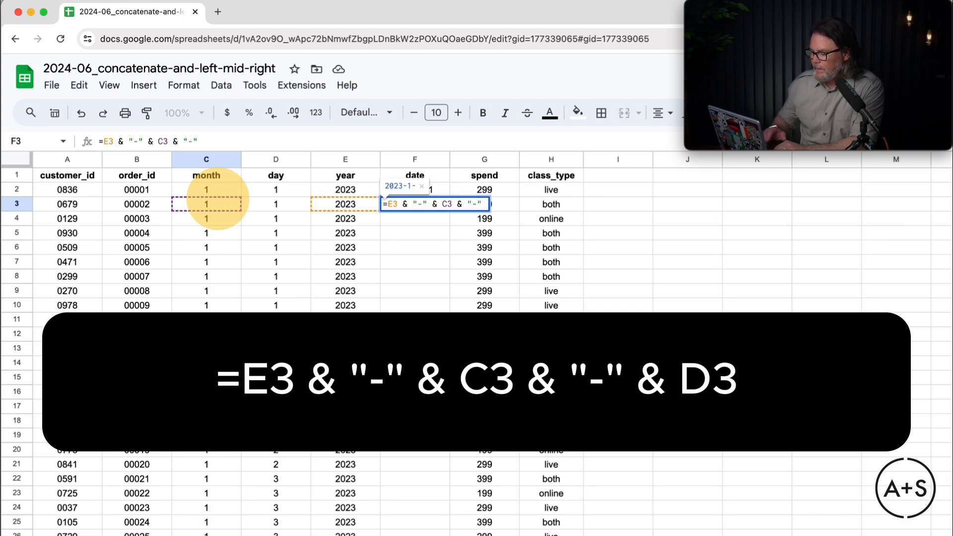
type(" &")
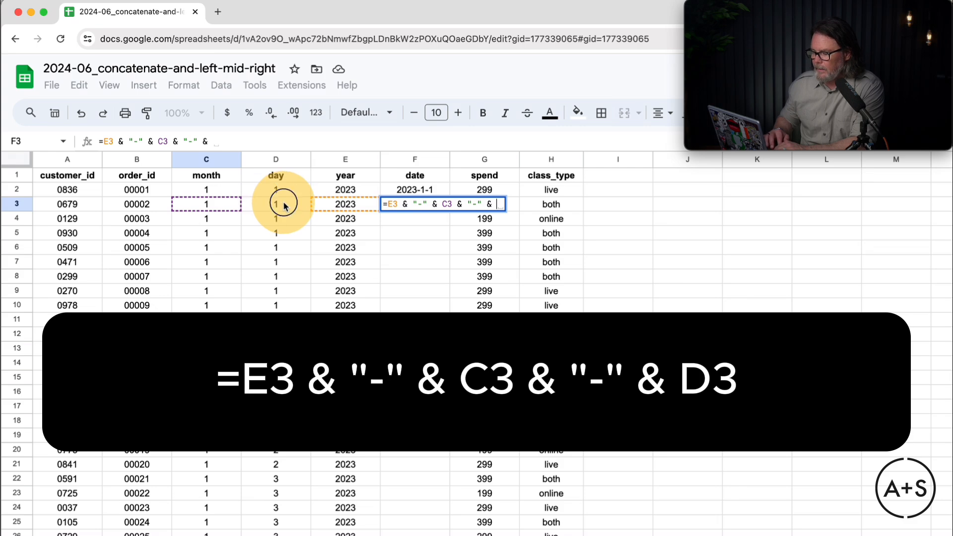
left_click(283, 201)
key("Return")
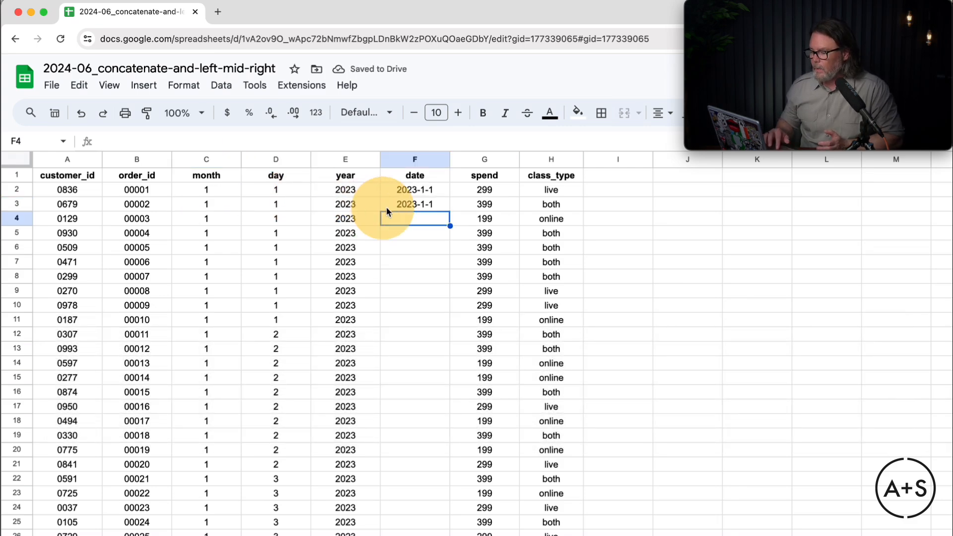
Compare the formulas in F2 and F3, and fill the ampersand formula from F3 down the rest of the date column.
left_click(410, 190)
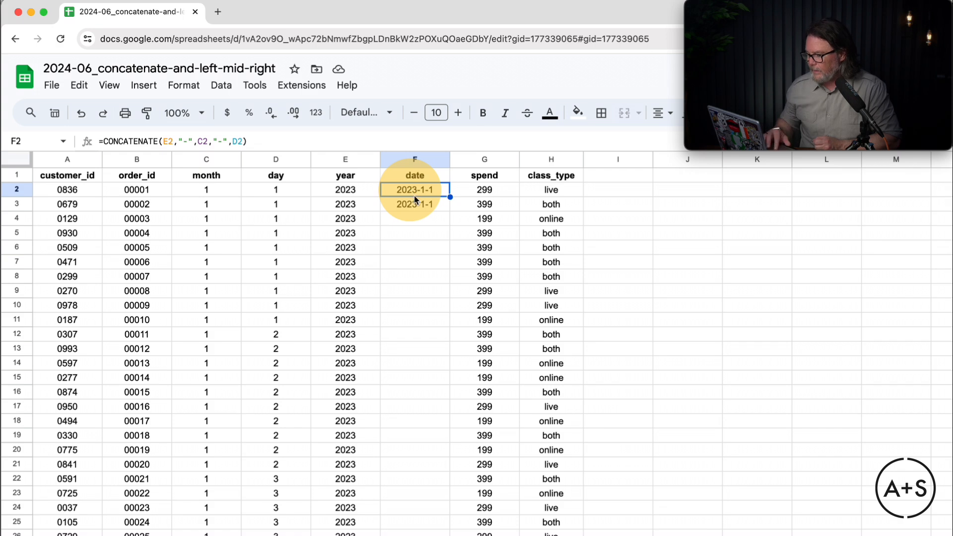
left_click(428, 206)
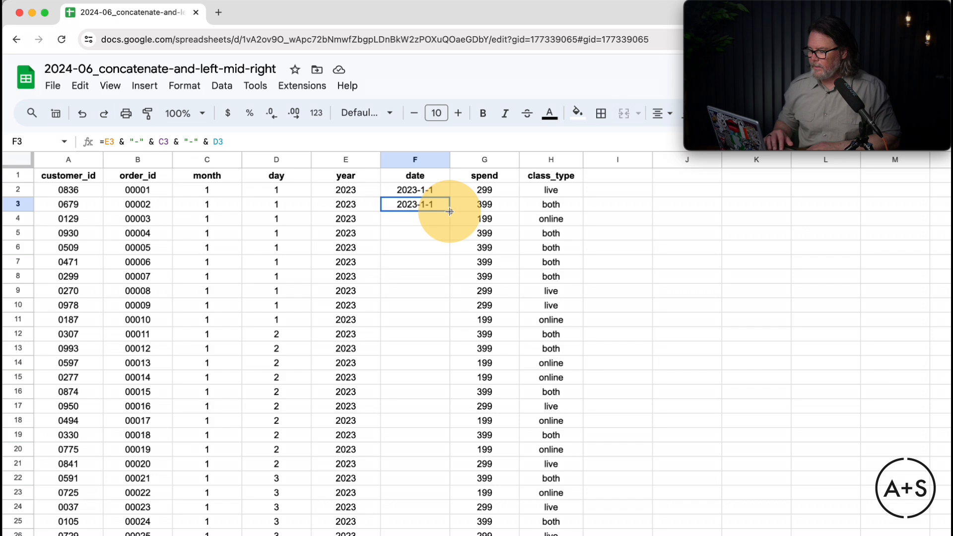
double_click(450, 212)
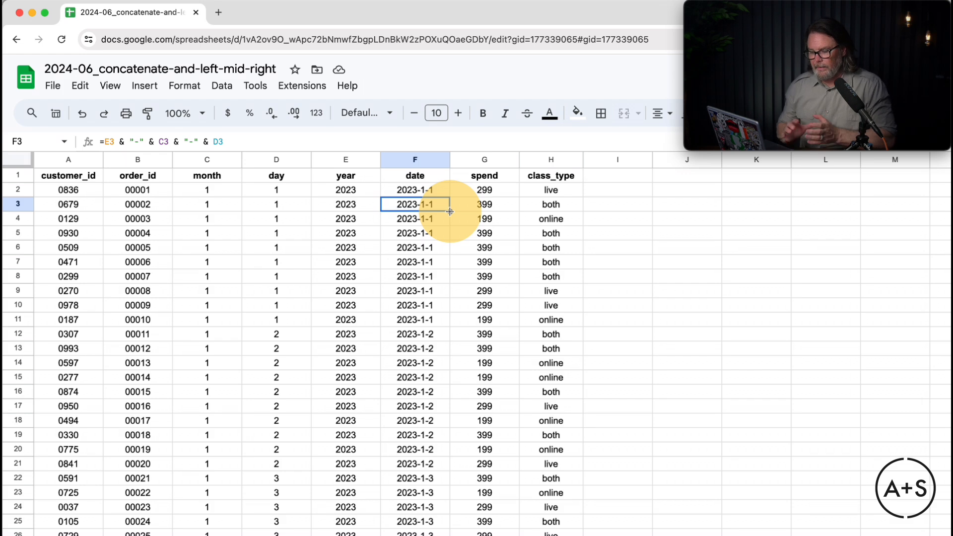
left_click(437, 195)
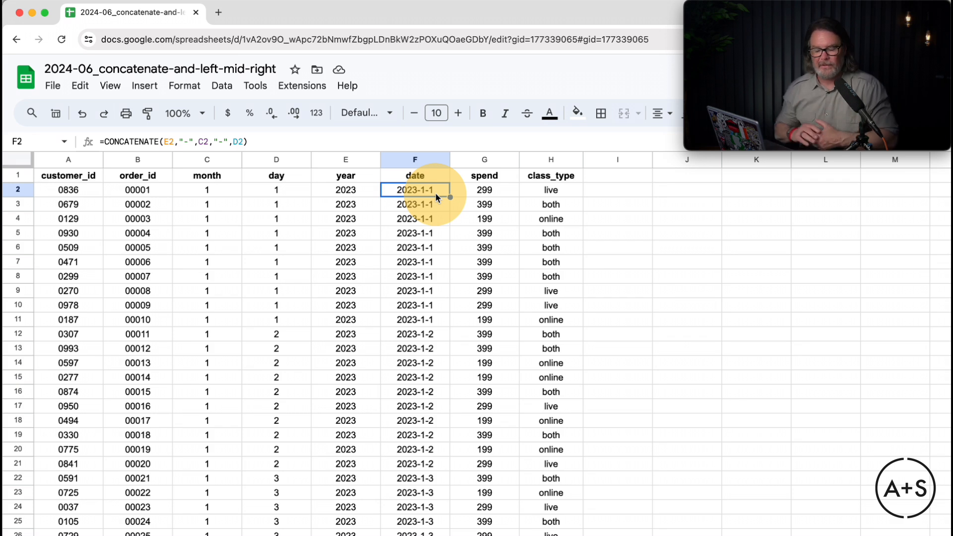
Copy the whole date column F and paste it over itself as values only, replacing the formulas.
left_click(415, 162)
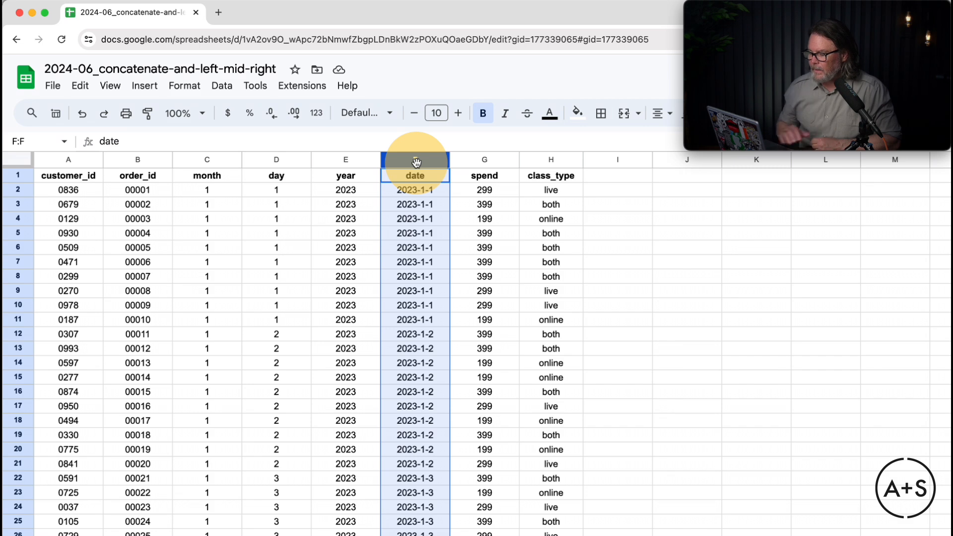
left_click(81, 87)
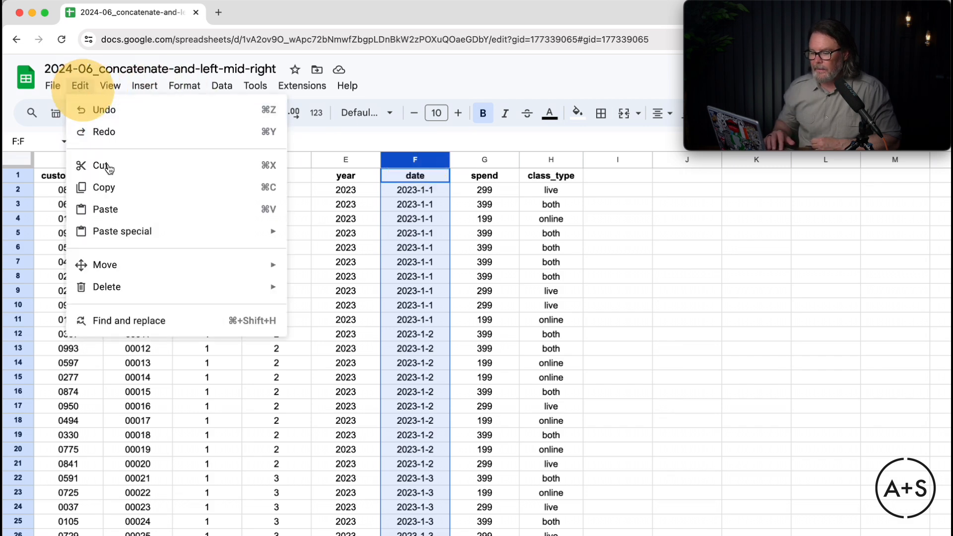
left_click(109, 188)
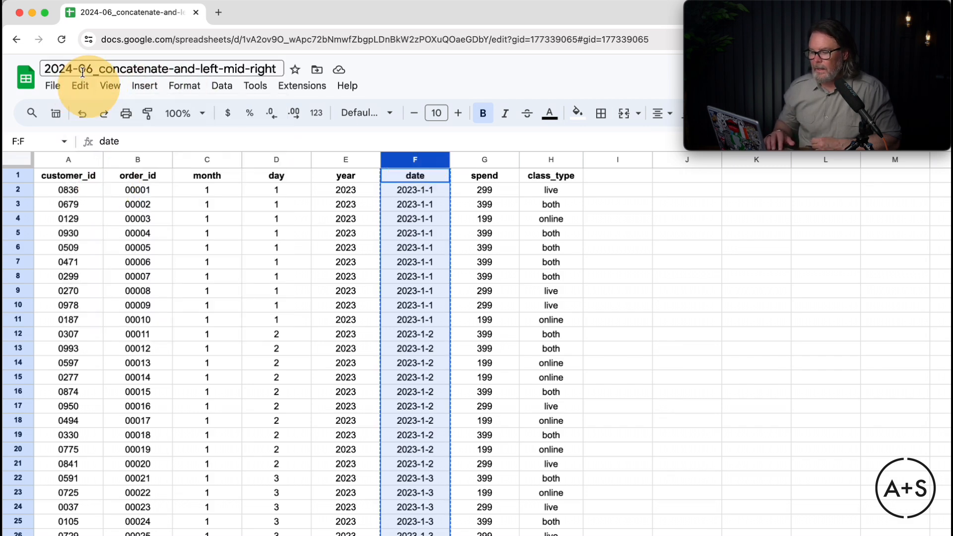
left_click(80, 86)
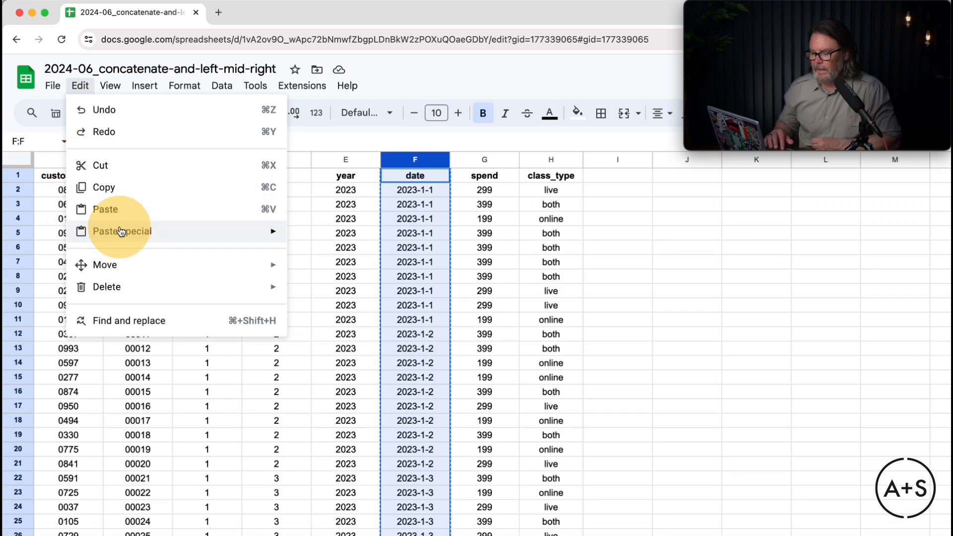
mouse_move(121, 231)
left_click(335, 237)
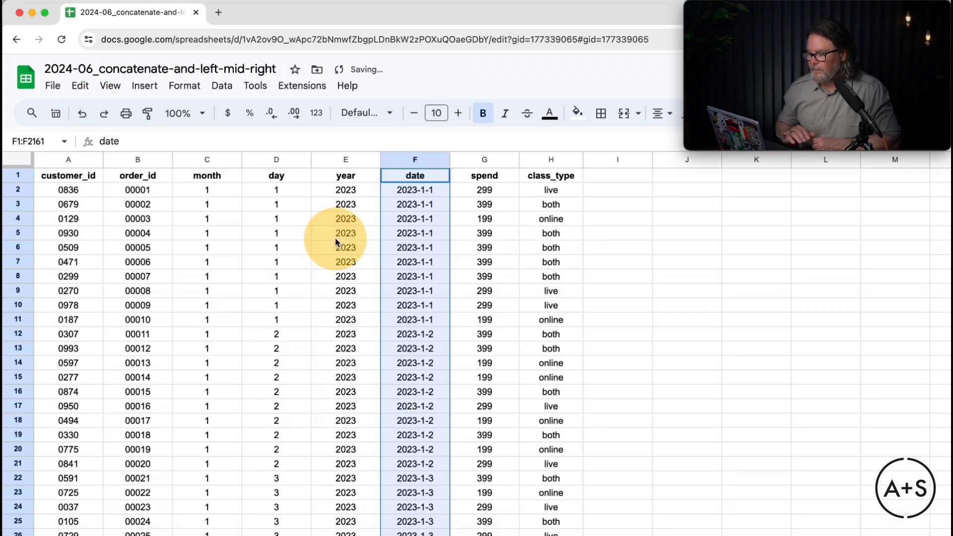
Check the contents of the first few date cells in column F for plain values instead of formulas.
left_click(416, 189)
key("Down")
key("Down")
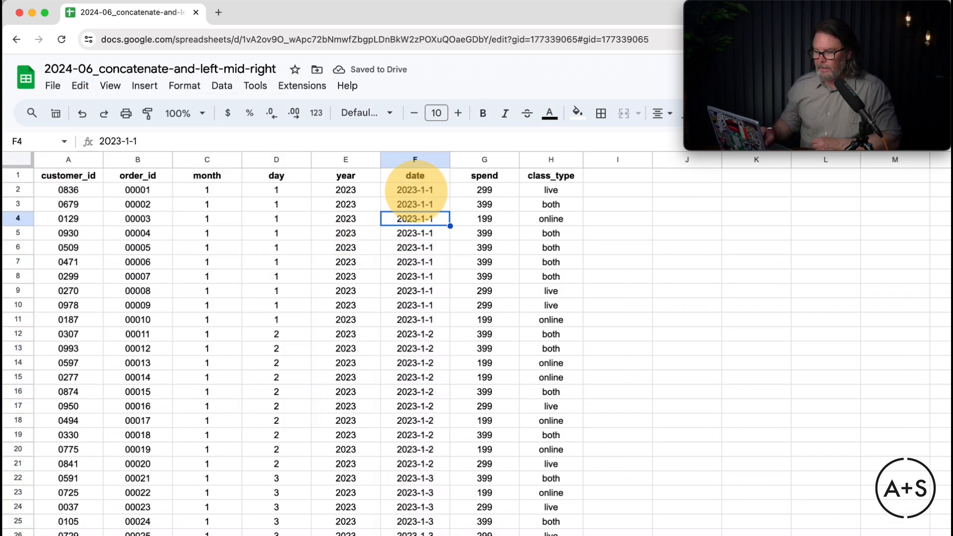
key("Down")
key("Down")
key("Up")
key("Up")
key("Up")
key("Up")
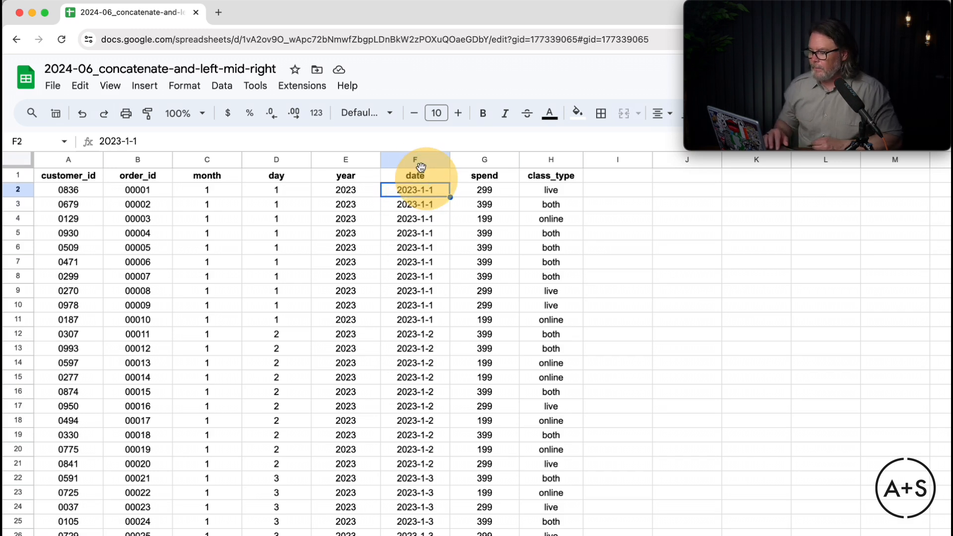
Apply a custom date format to column F: four-digit year, month with leading zero and day with leading zero, separated by hyphens.
left_click(415, 160)
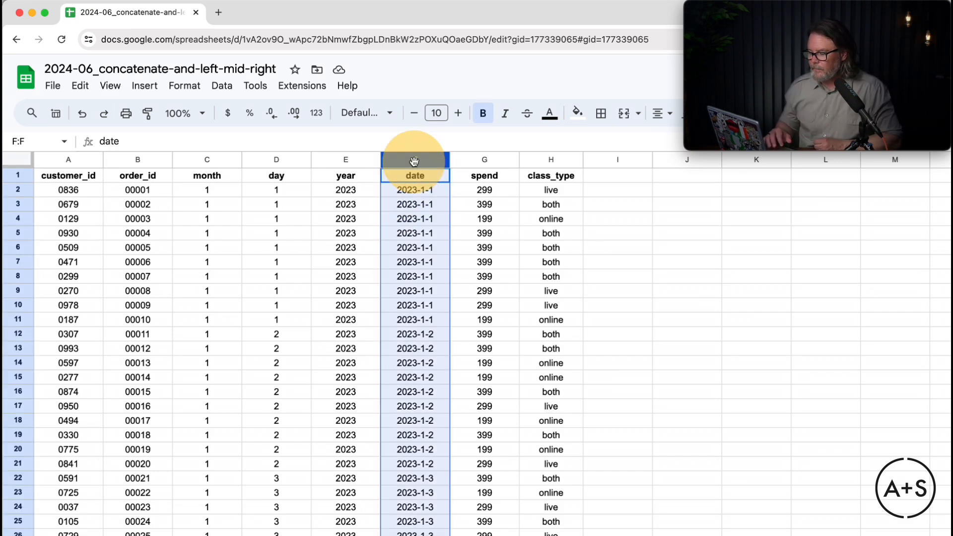
left_click(187, 90)
mouse_move(212, 143)
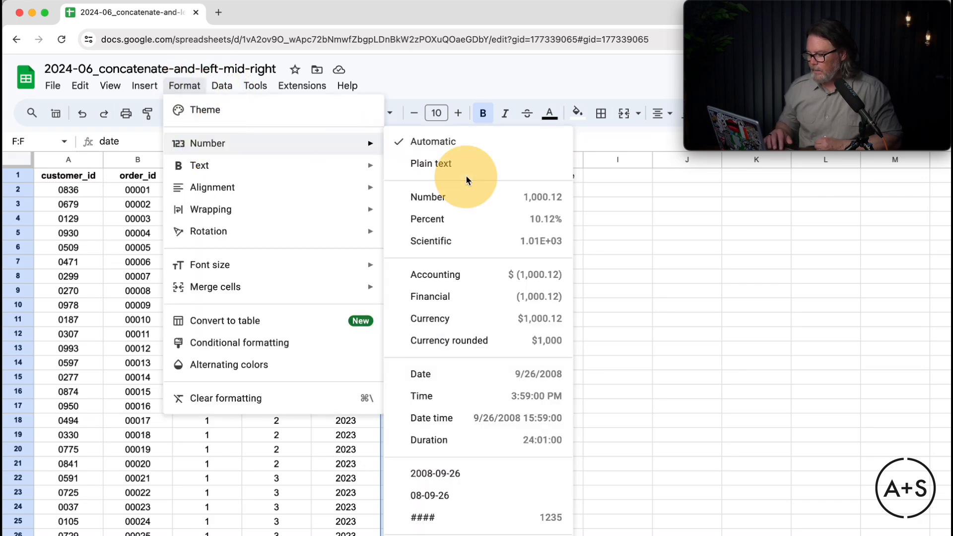
scroll(453, 322, "down", 2)
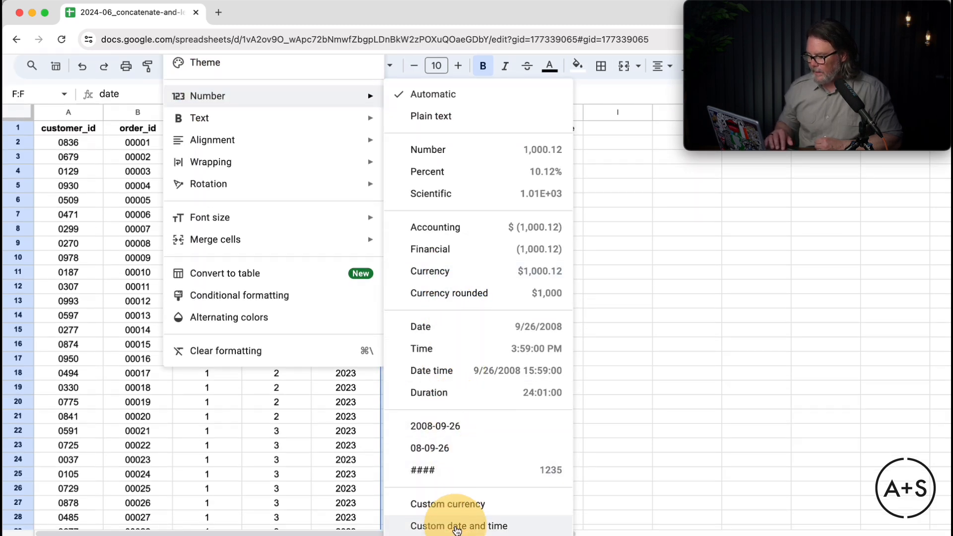
left_click(456, 527)
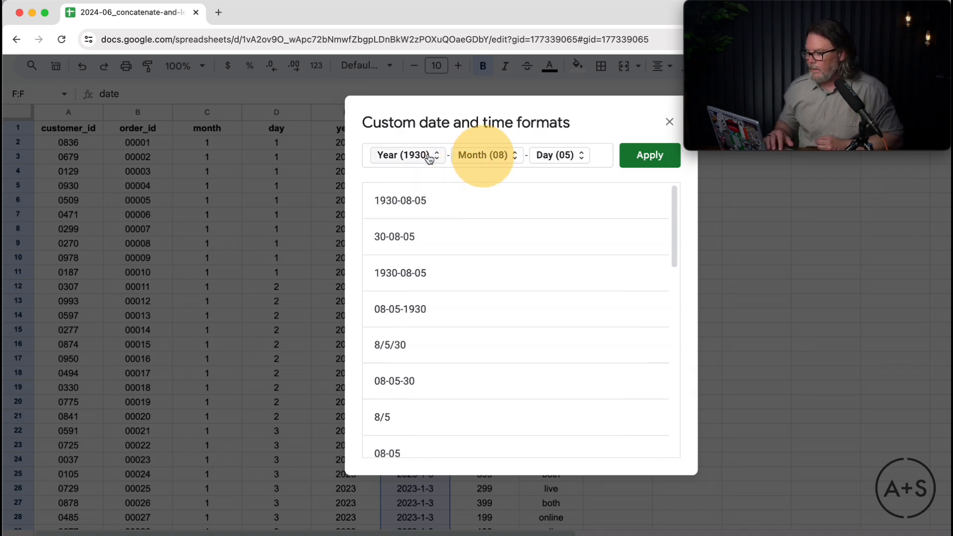
left_click(479, 154)
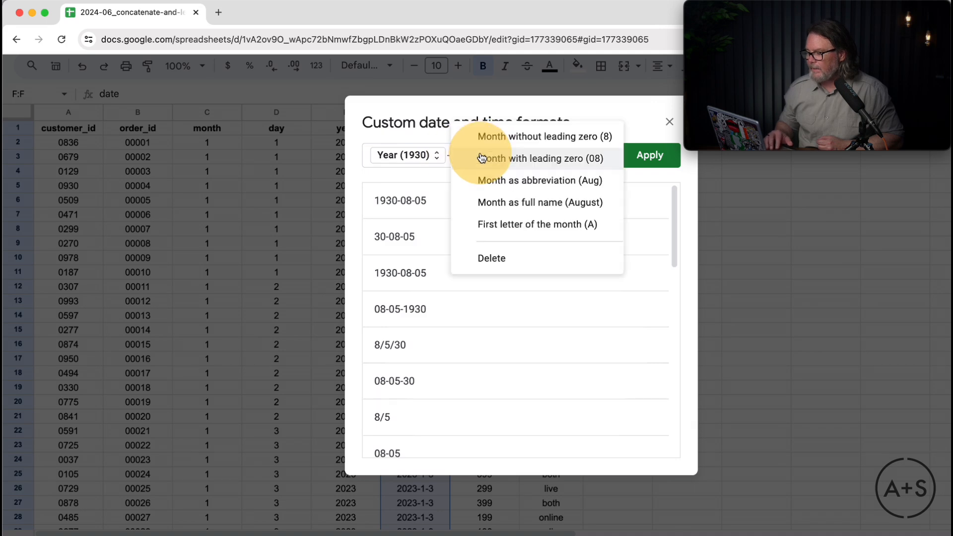
left_click(535, 164)
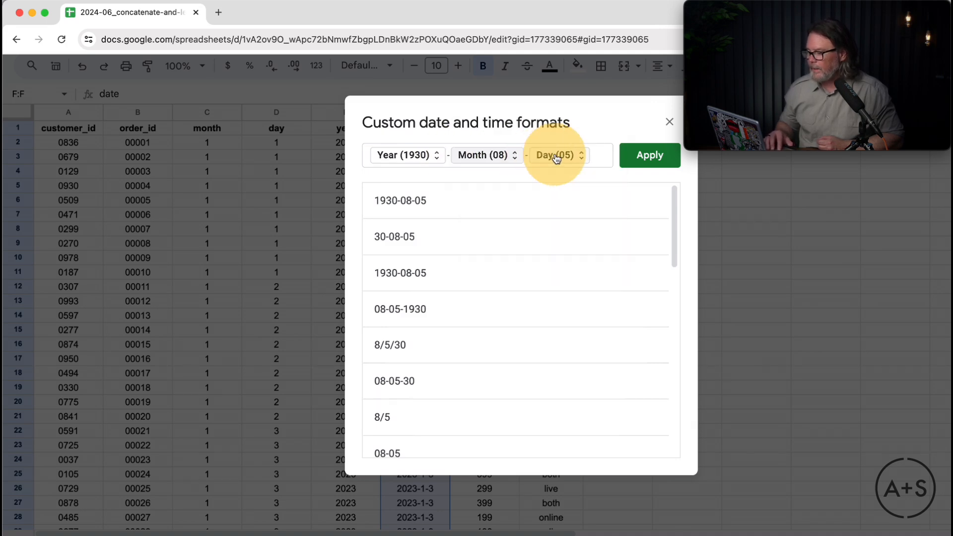
left_click(529, 157)
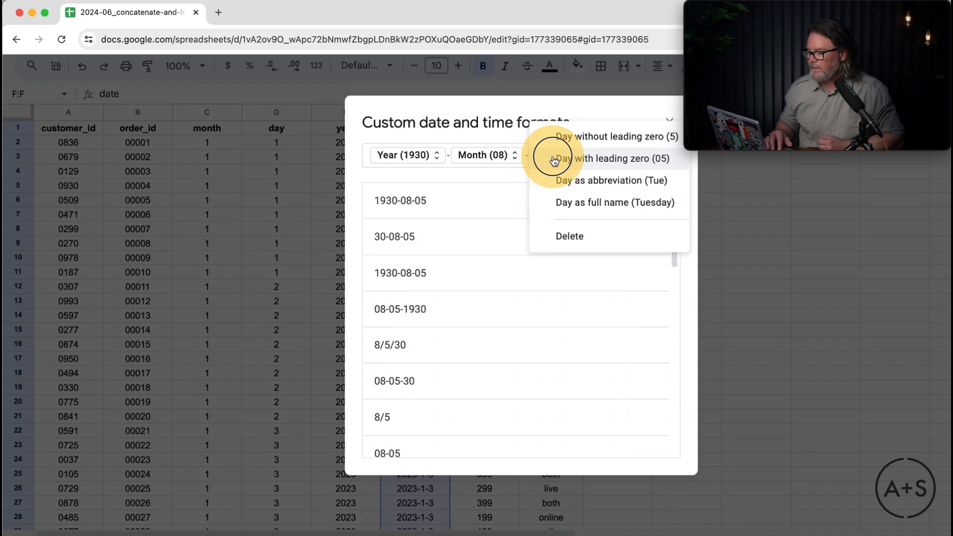
left_click(587, 160)
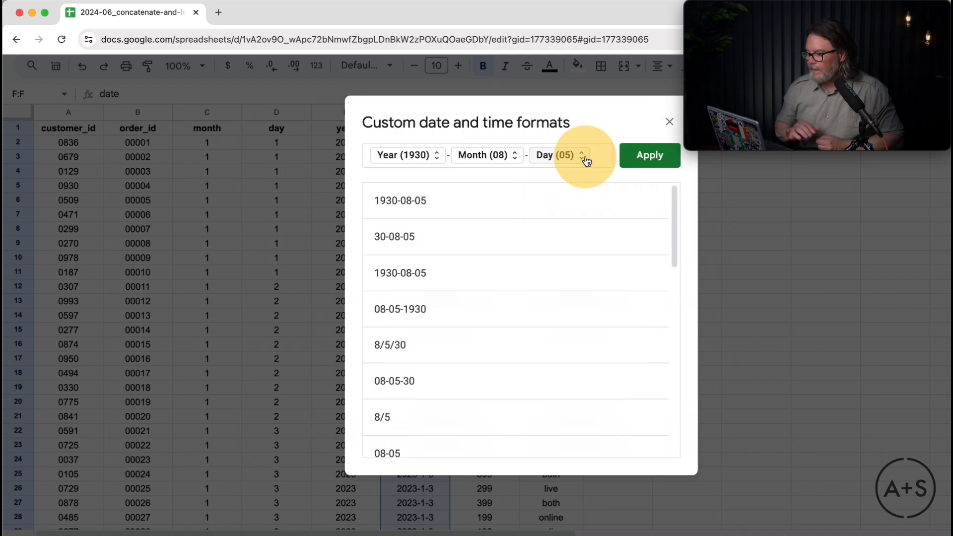
left_click(645, 155)
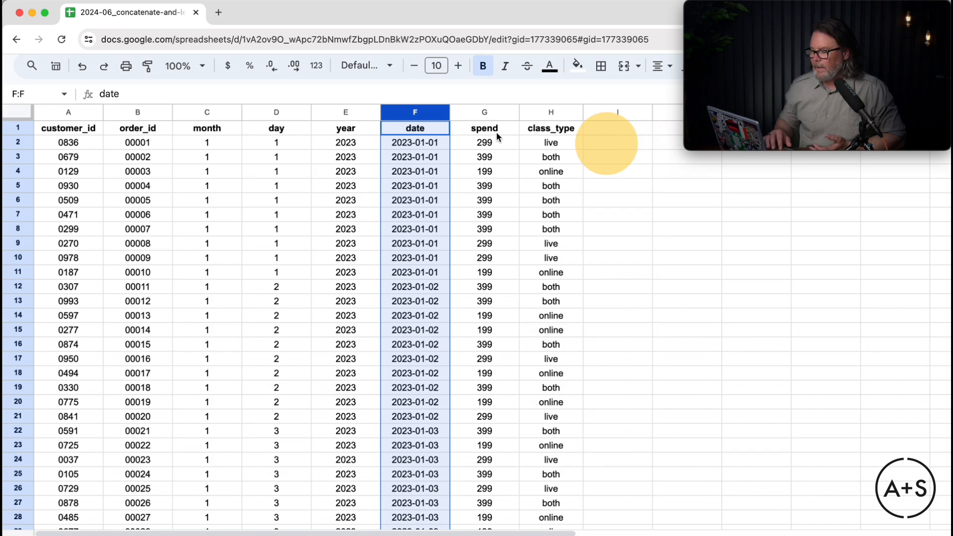
left_click(436, 142)
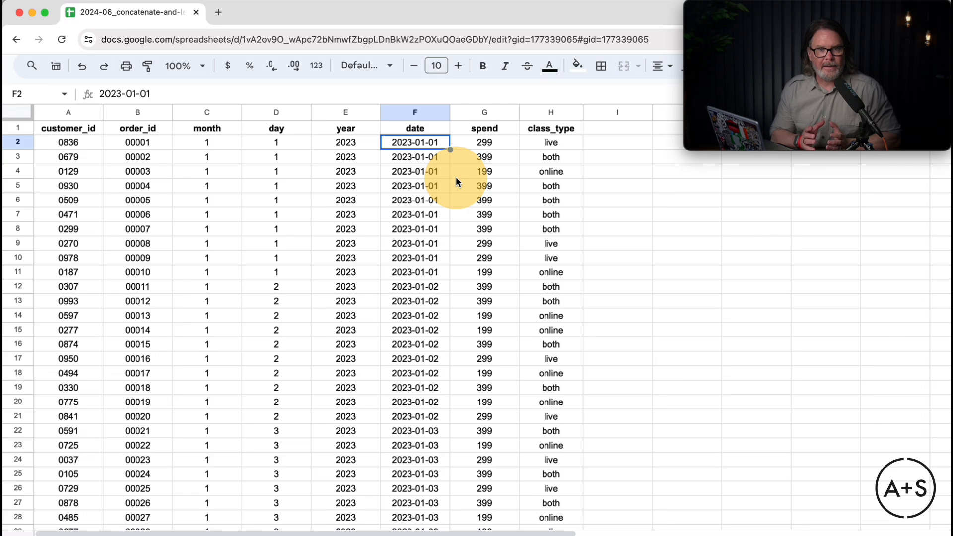
Insert a column before the spend column and enter the header period in G1.
left_click(479, 113)
right_click(479, 113)
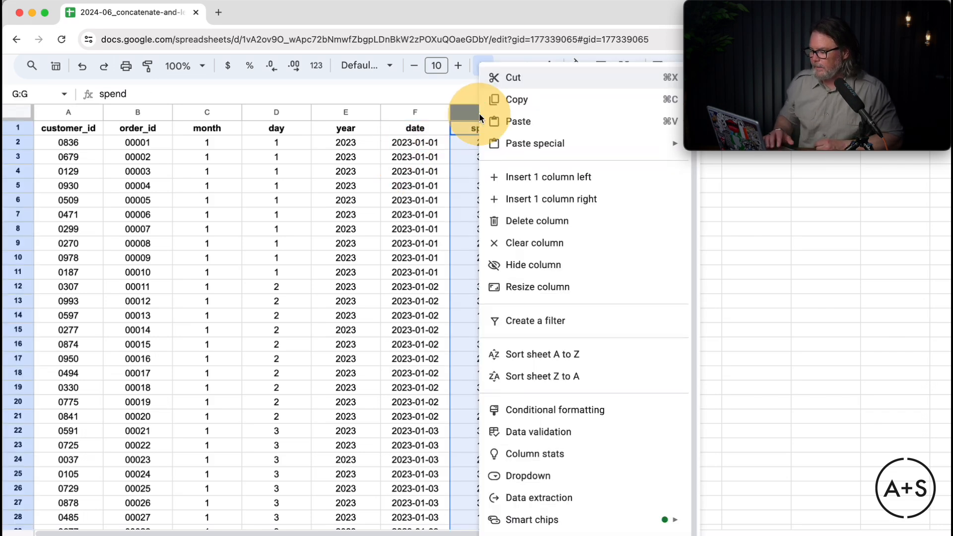
left_click(527, 177)
left_click(493, 135)
type("period")
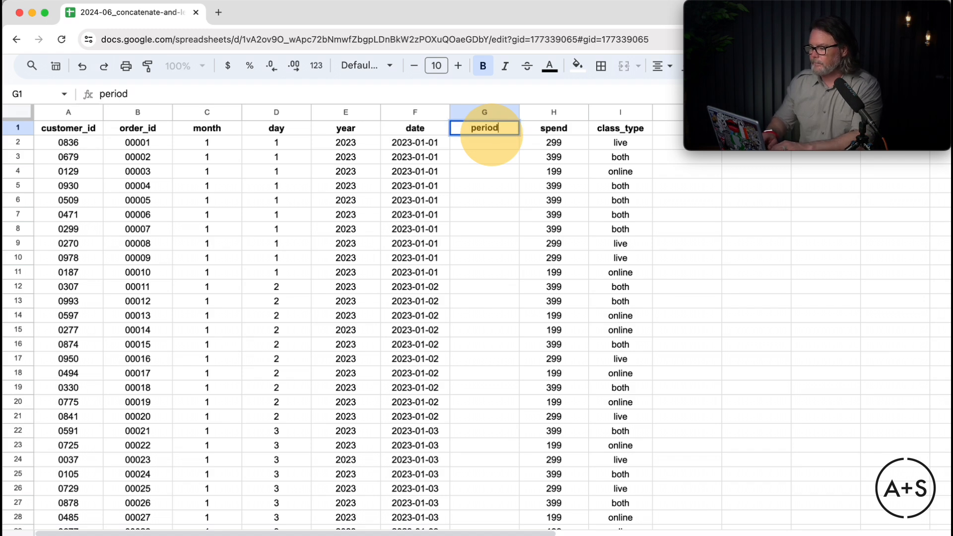
key("Return")
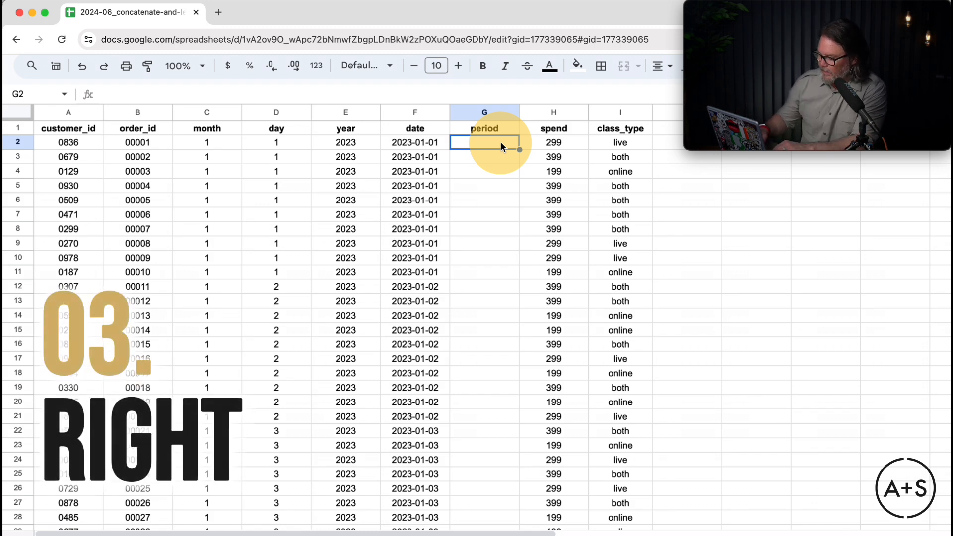
Enter =right(F2,5) in G2 to extract the last five characters of the date, and decline the suggested autofill.
type("=right(")
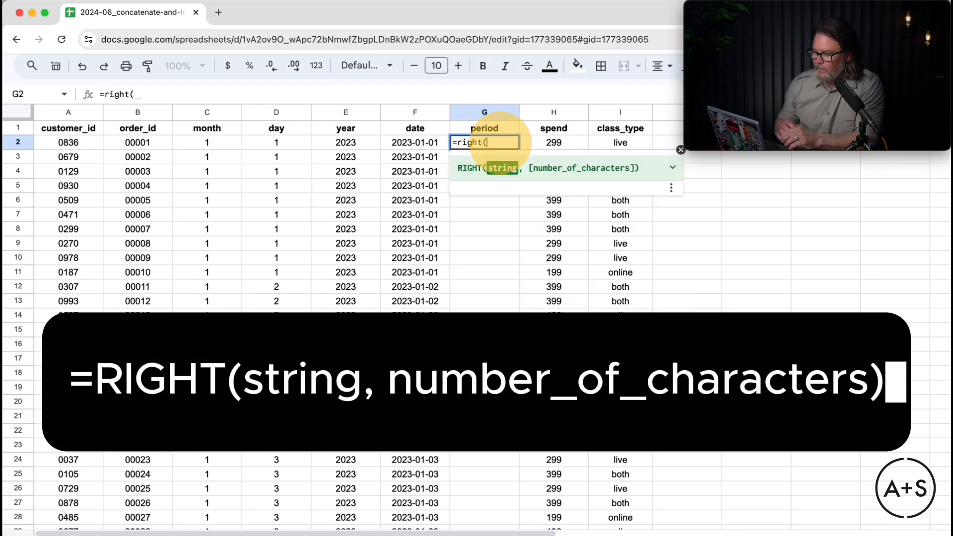
left_click(426, 143)
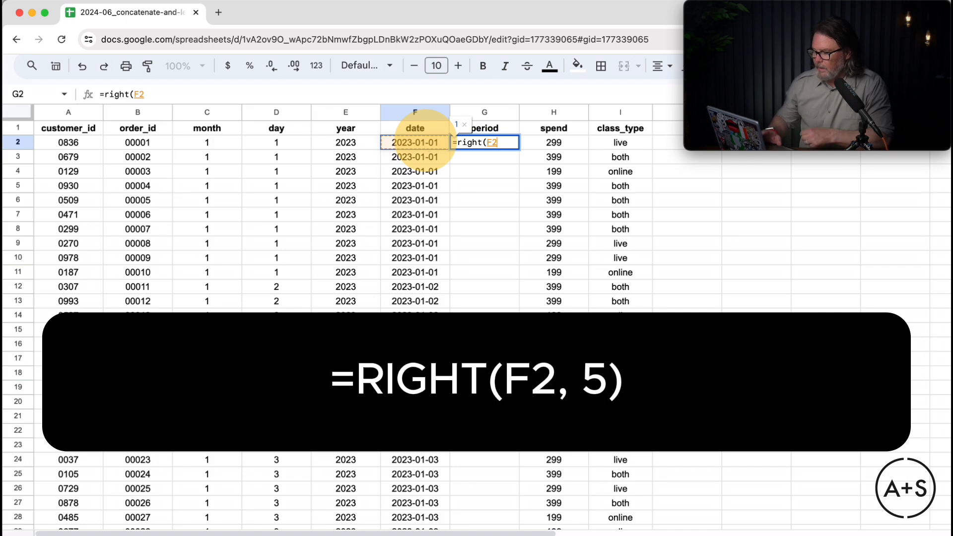
type(", ")
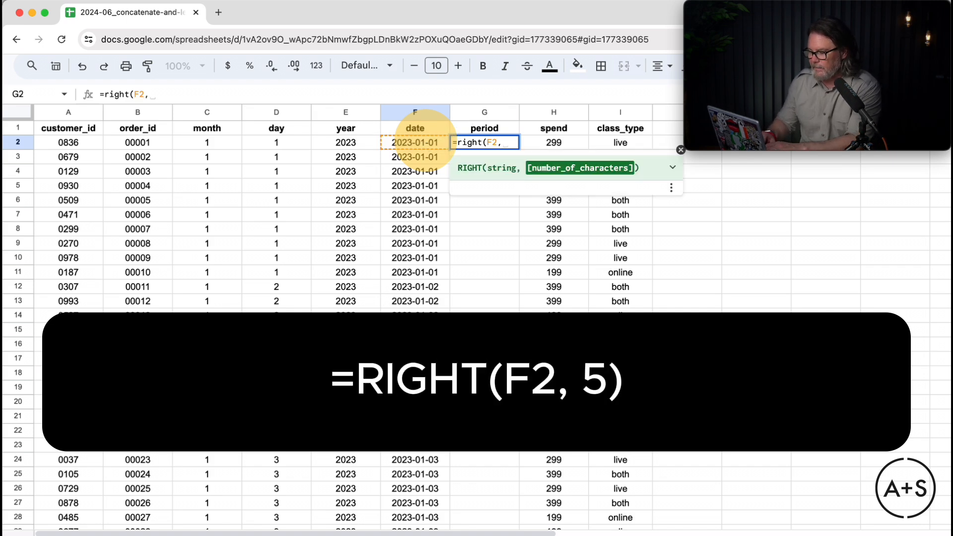
type("5)")
key("Return")
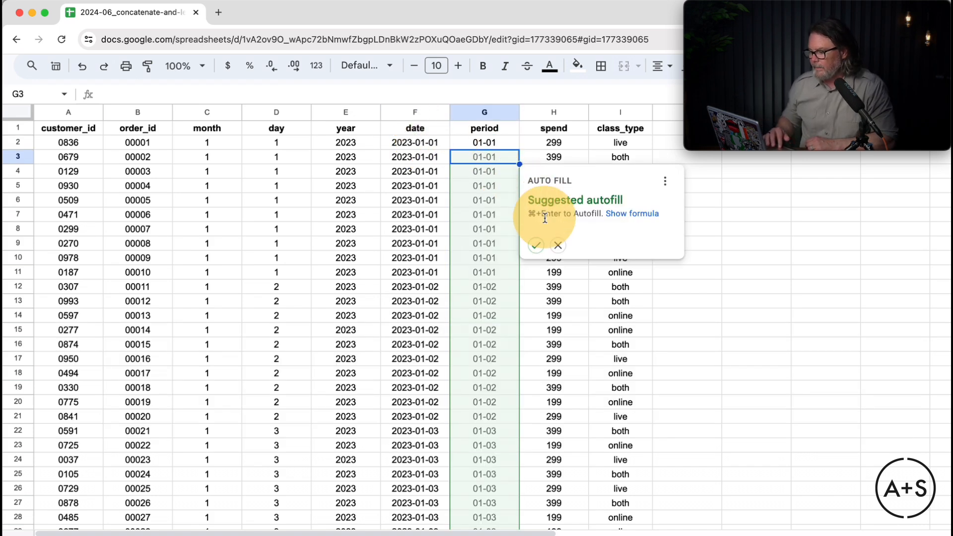
left_click(558, 245)
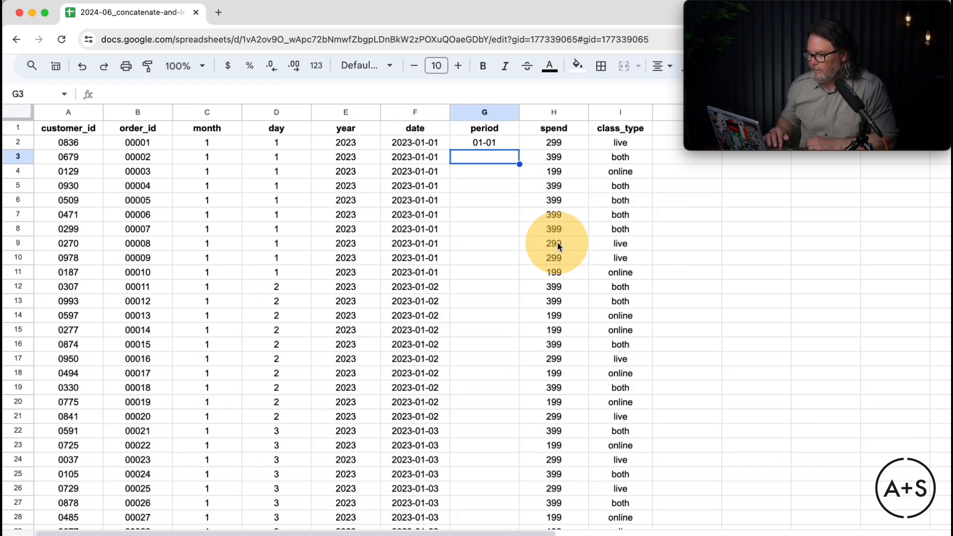
Replace the formula in G2 with =mid(F2,3,5) to extract five characters of the date starting at the third.
left_click(492, 146)
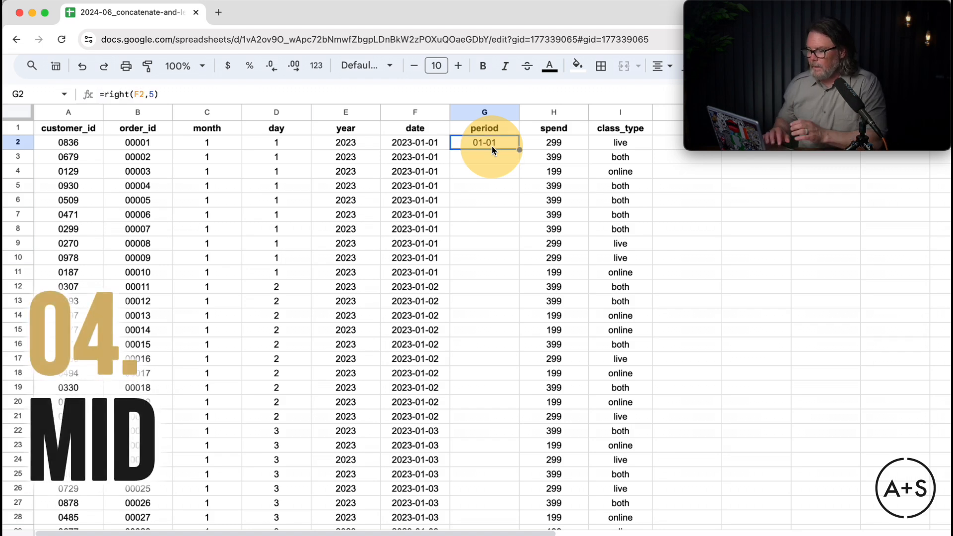
type("=")
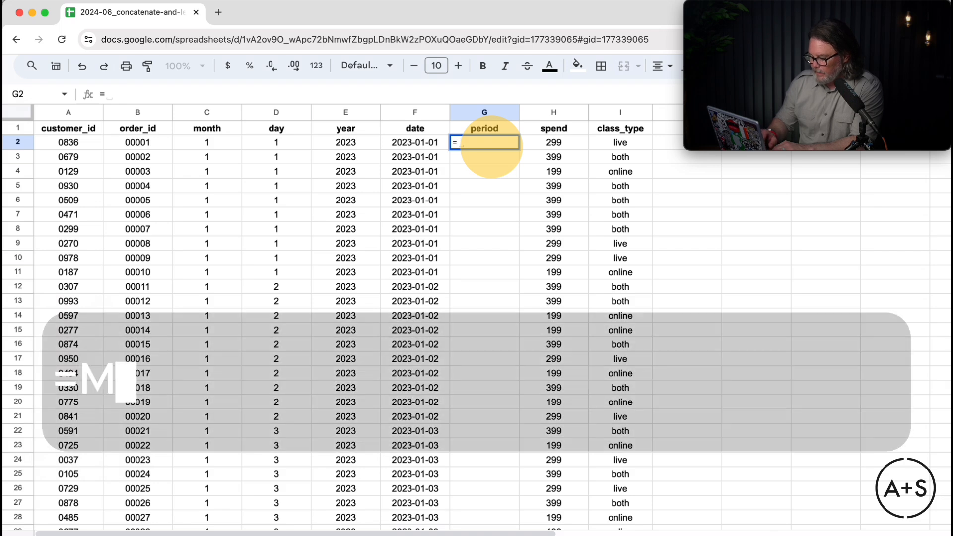
type("mid(")
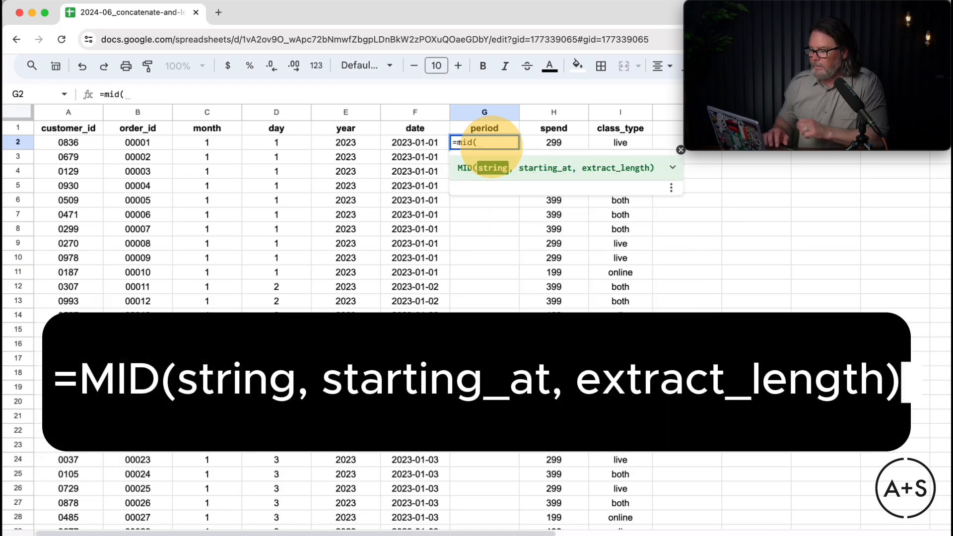
left_click(427, 144)
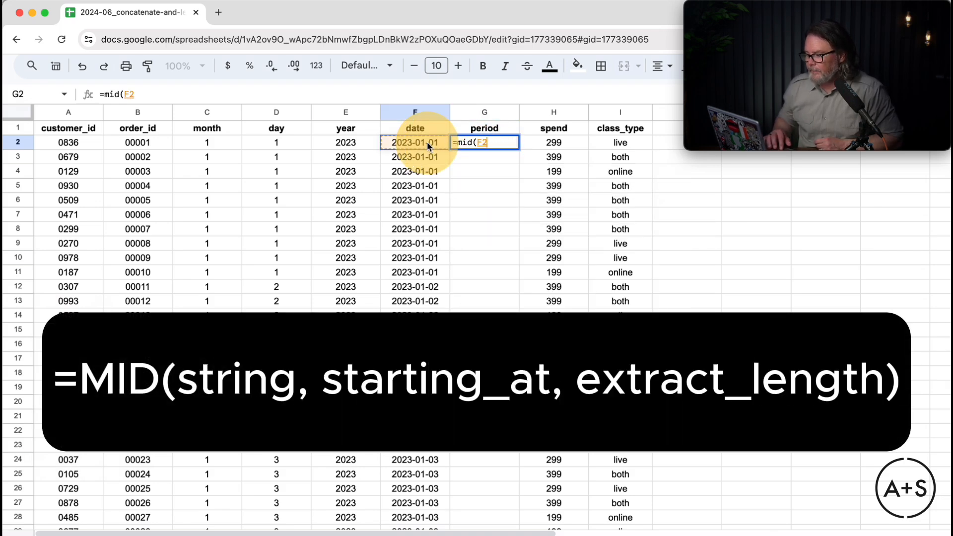
type(",")
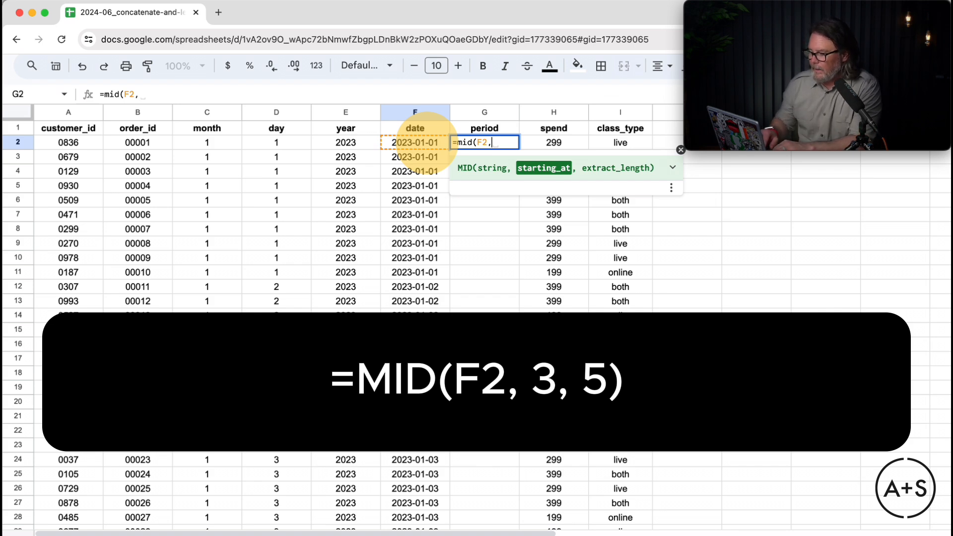
type("3,")
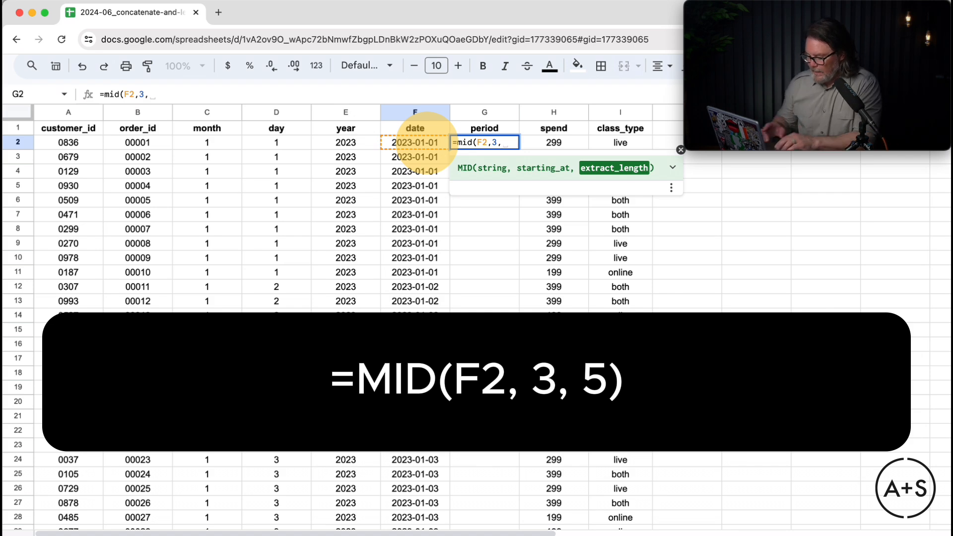
type("5)")
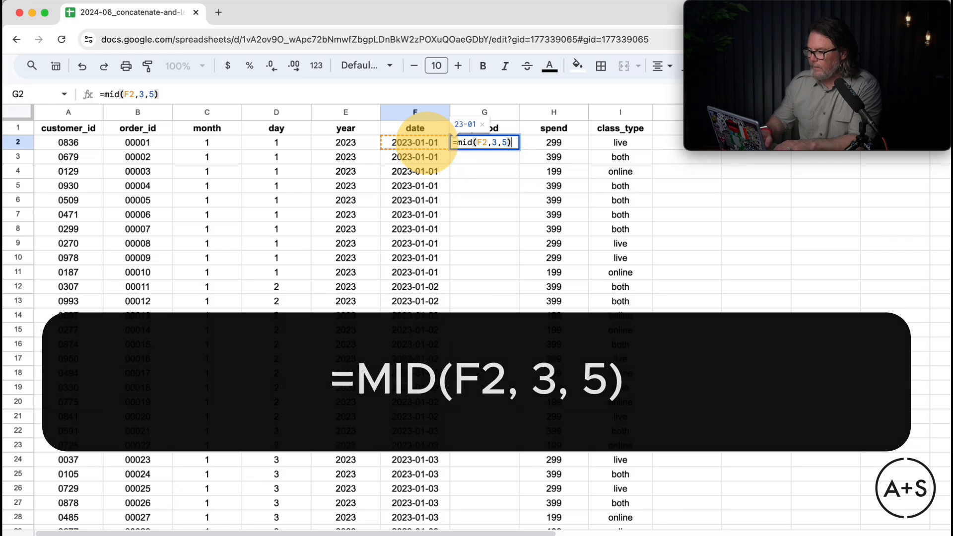
key("Return")
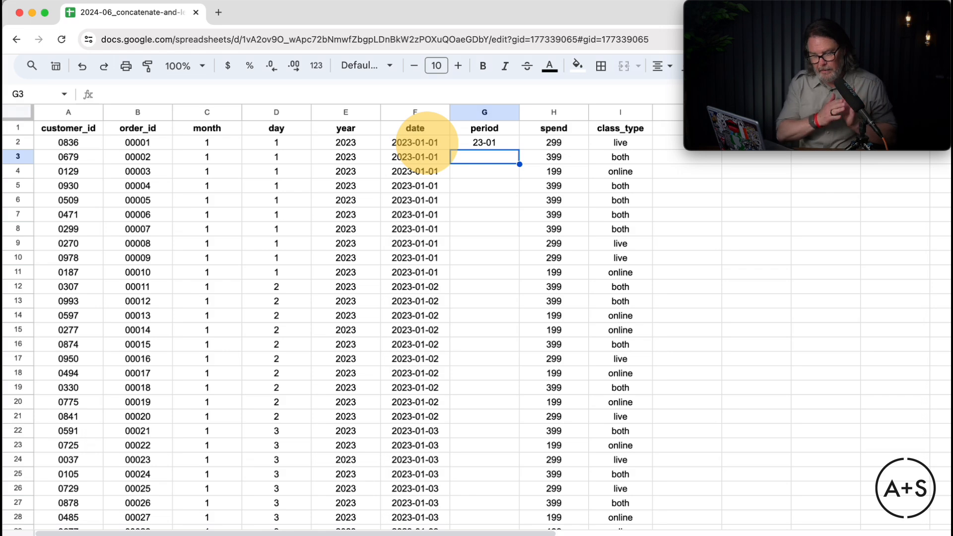
Replace the formula in G2 with =left(F2,7) to extract year and month, and fill it down the whole period column.
key("Up")
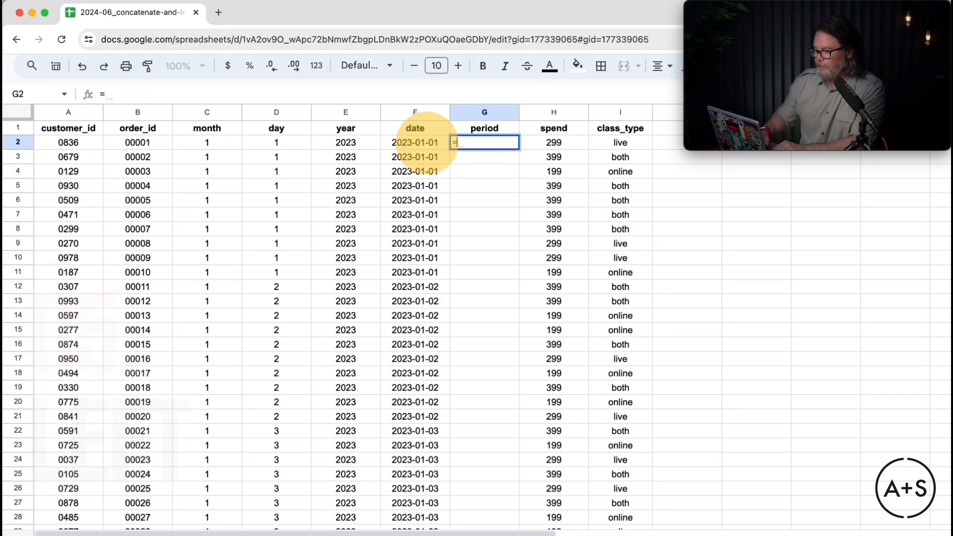
type("=l")
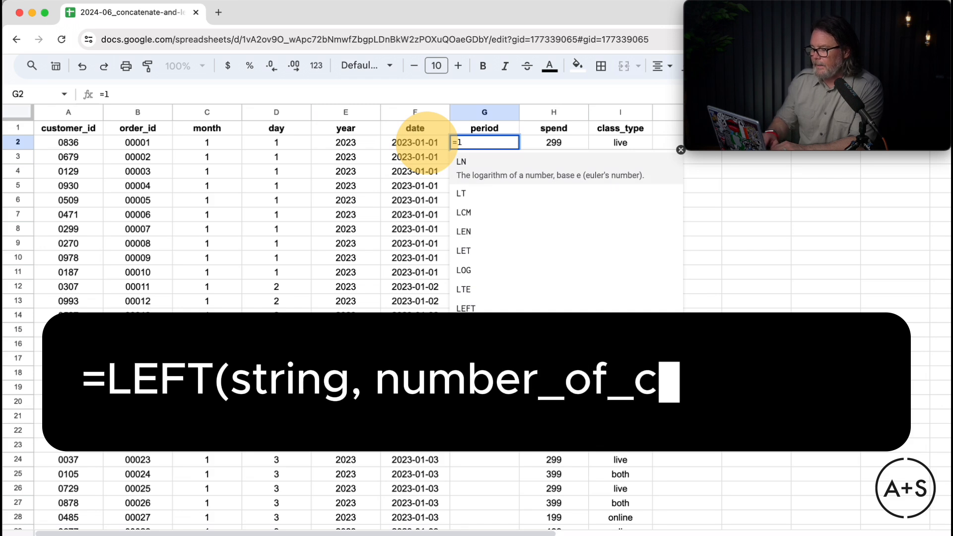
type("eft(")
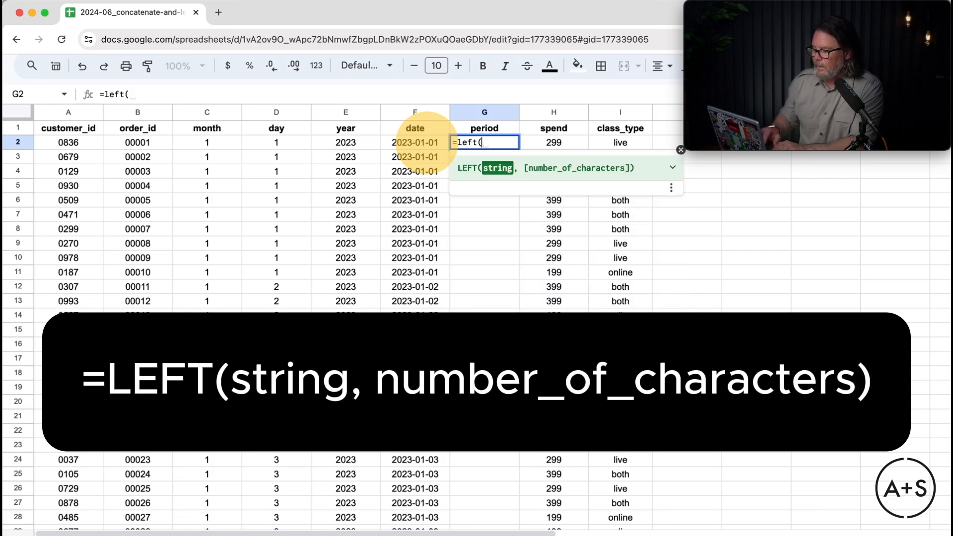
left_click(416, 143)
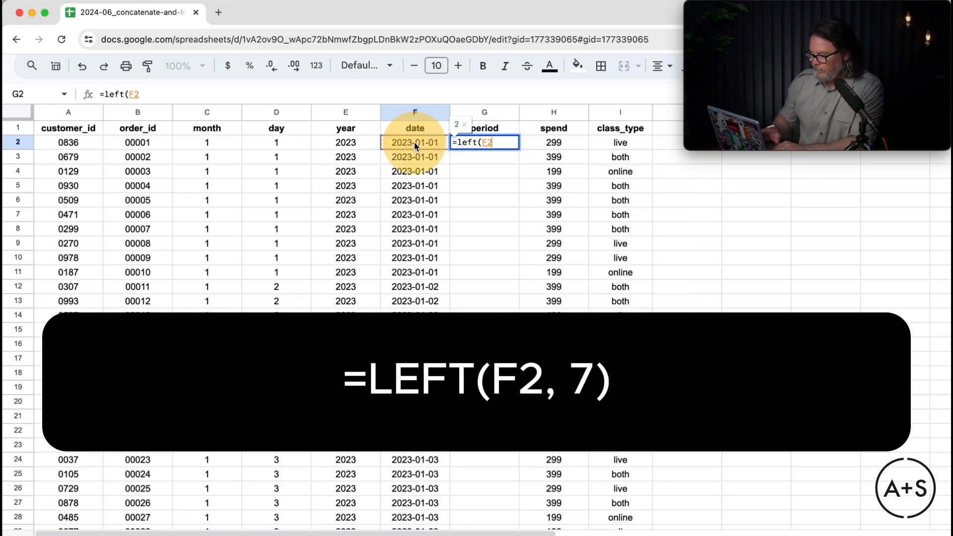
type(",")
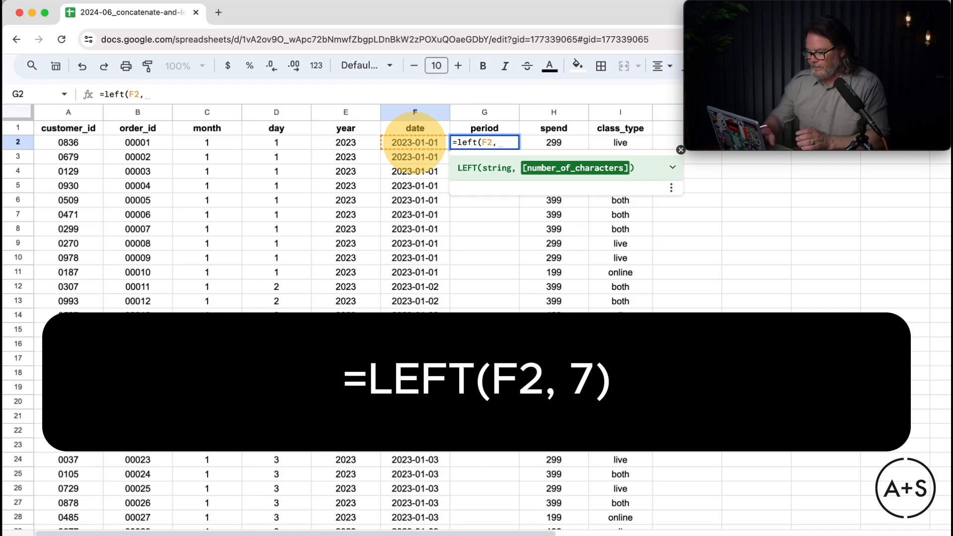
type("7)")
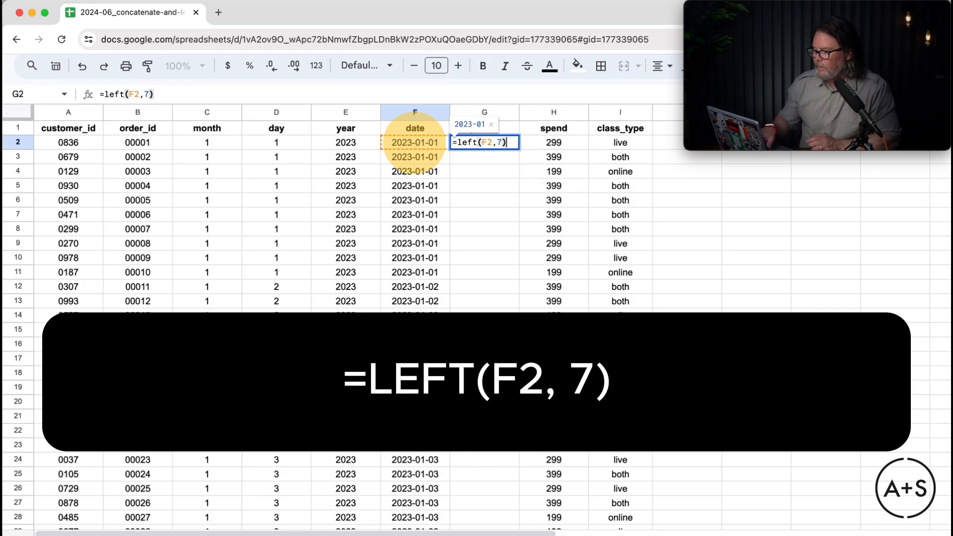
key("Return")
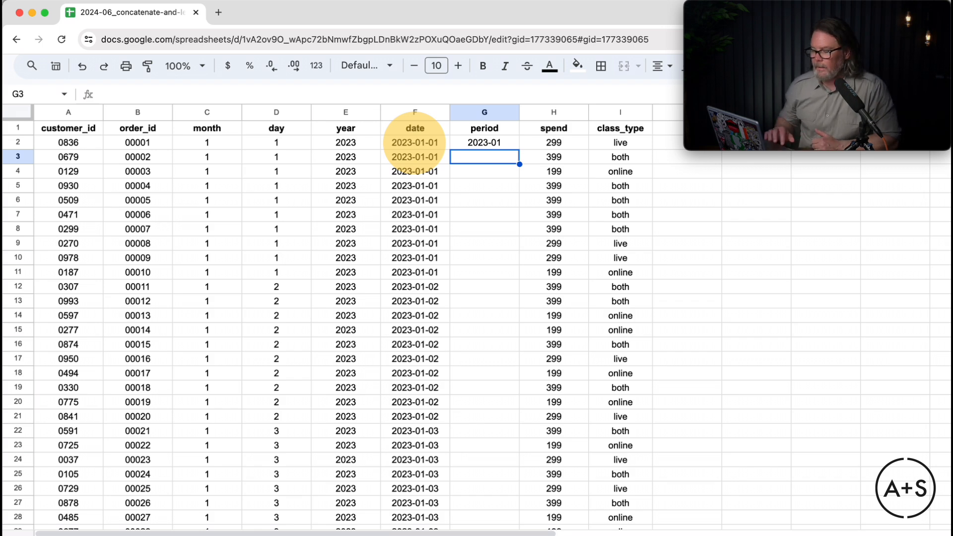
left_click(488, 143)
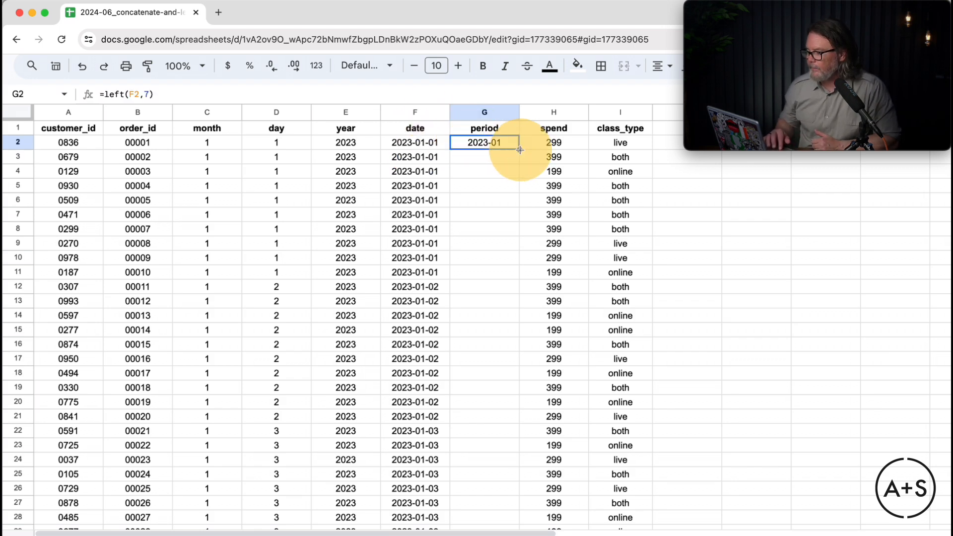
double_click(519, 149)
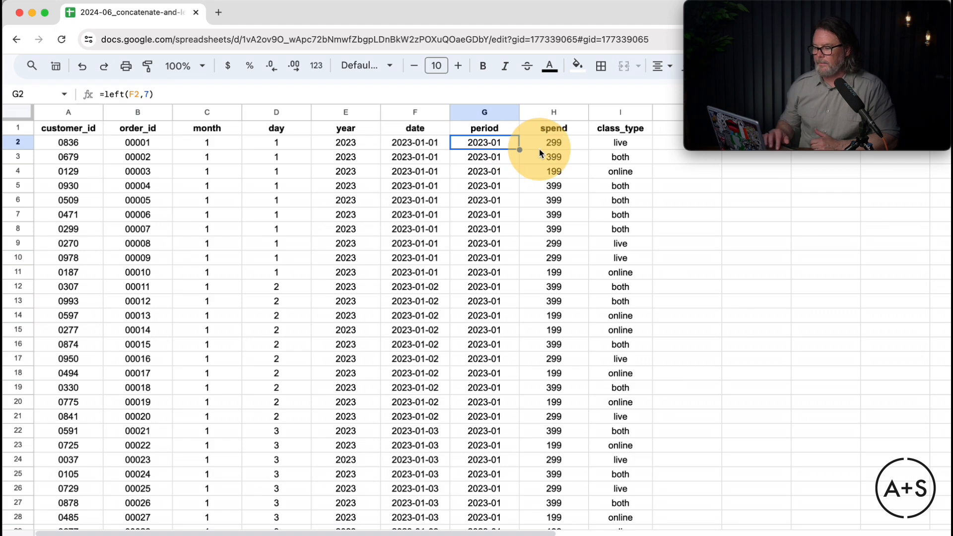